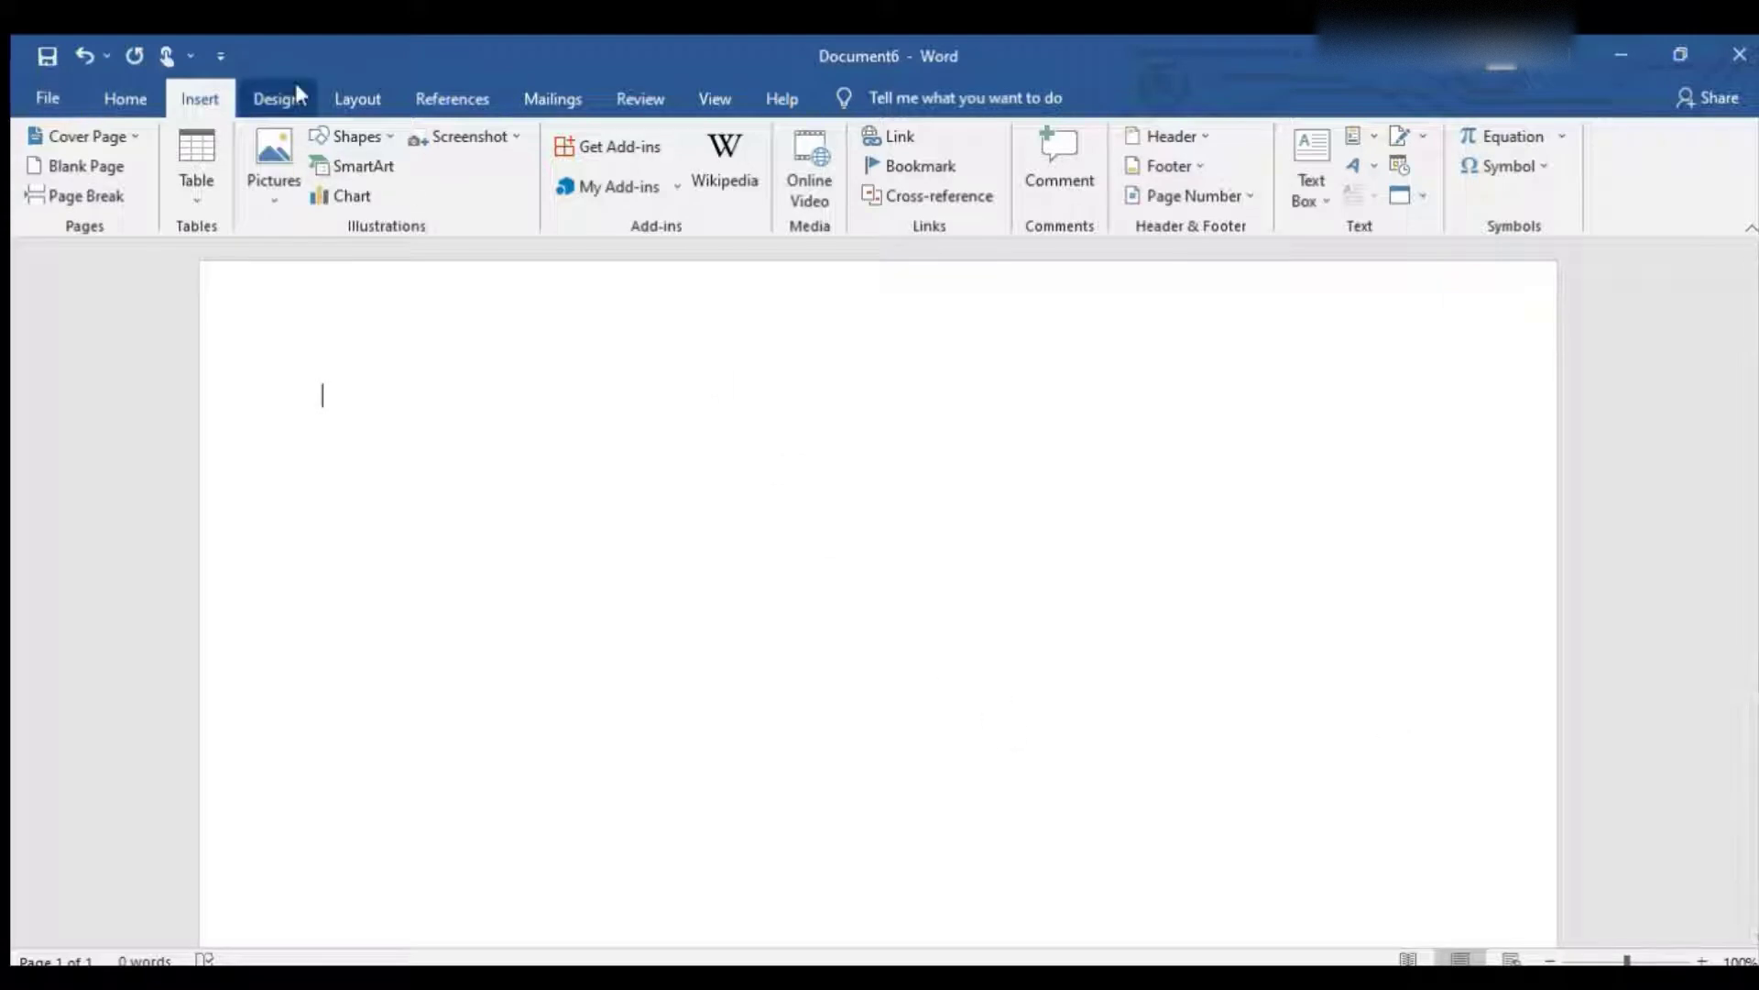
Make sure the page is in landscape orientation
{"action": "left_click", "coordinate": [329, 96]}
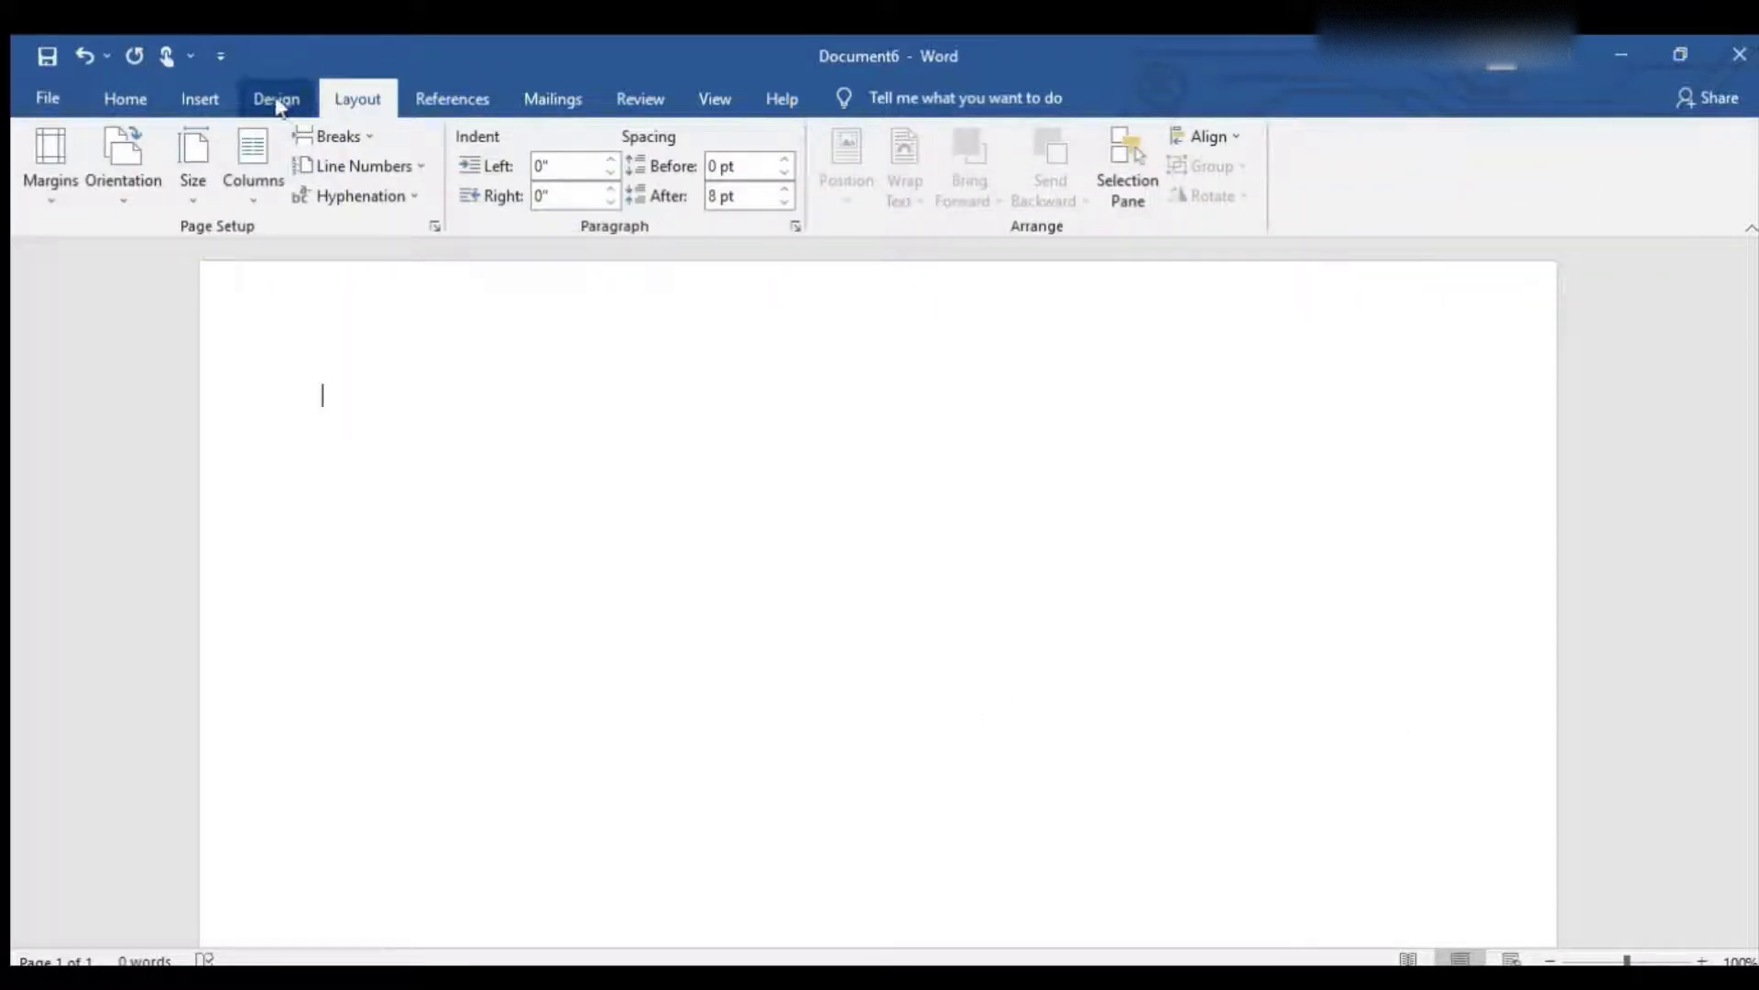
{"action": "left_click", "coordinate": [139, 151]}
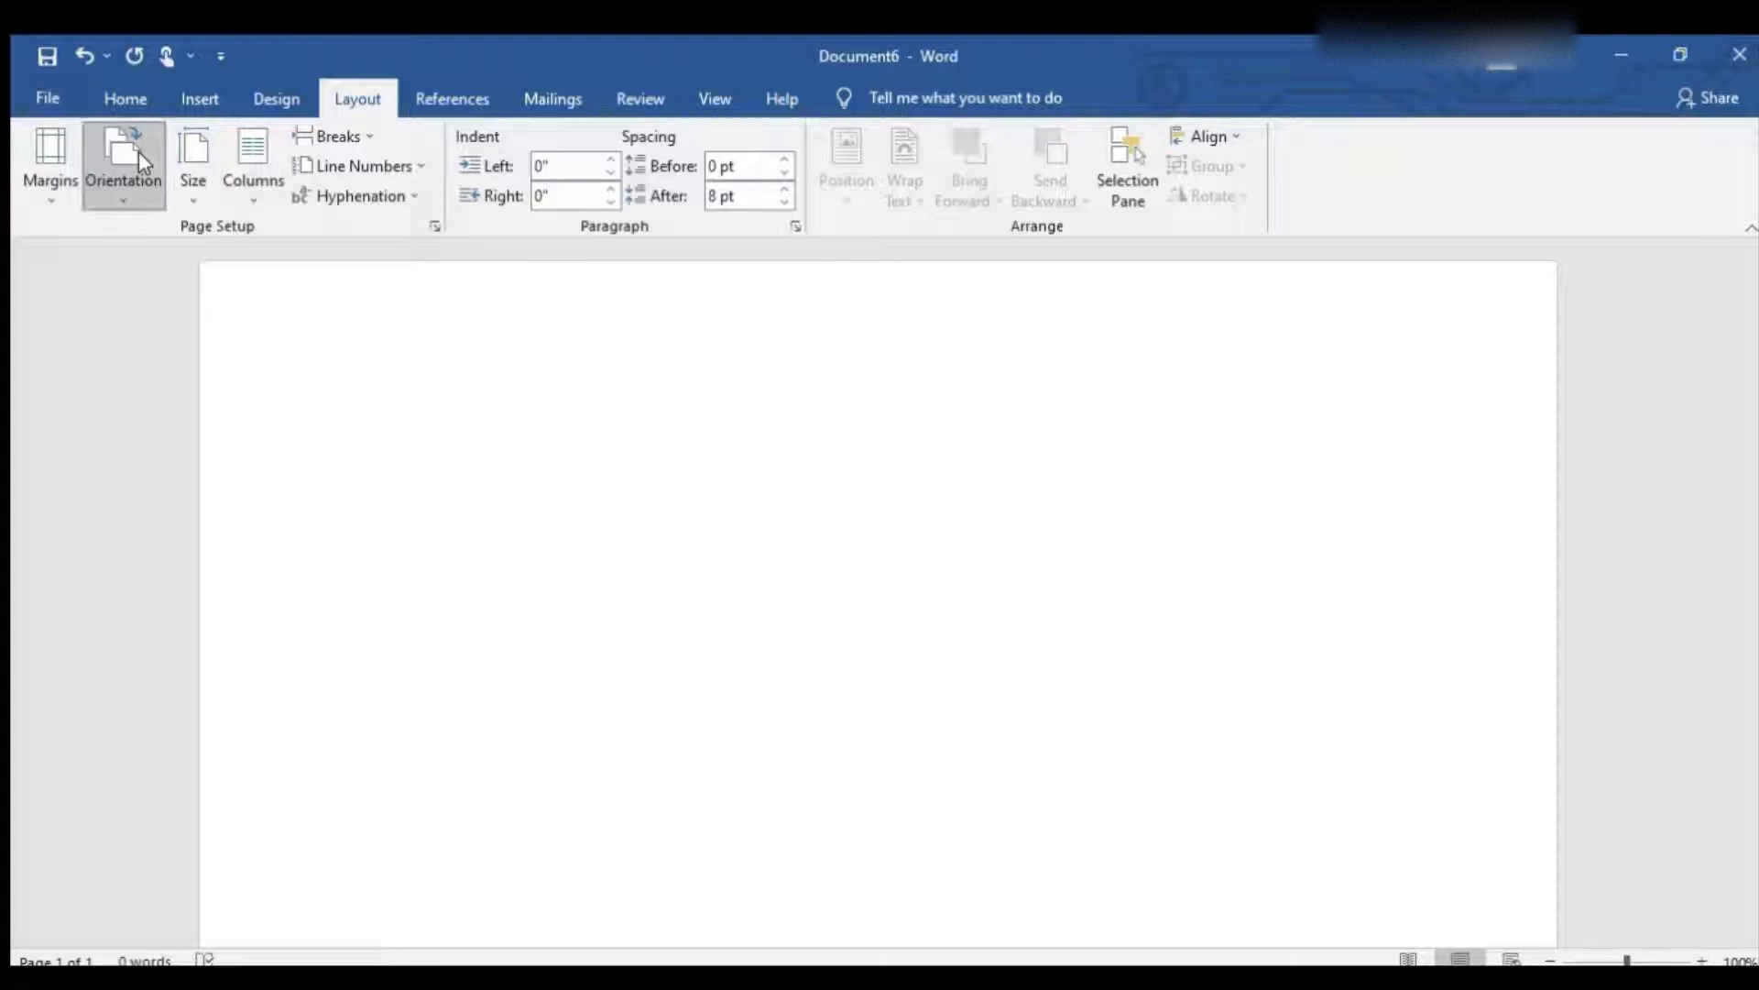
{"action": "left_click", "coordinate": [303, 346]}
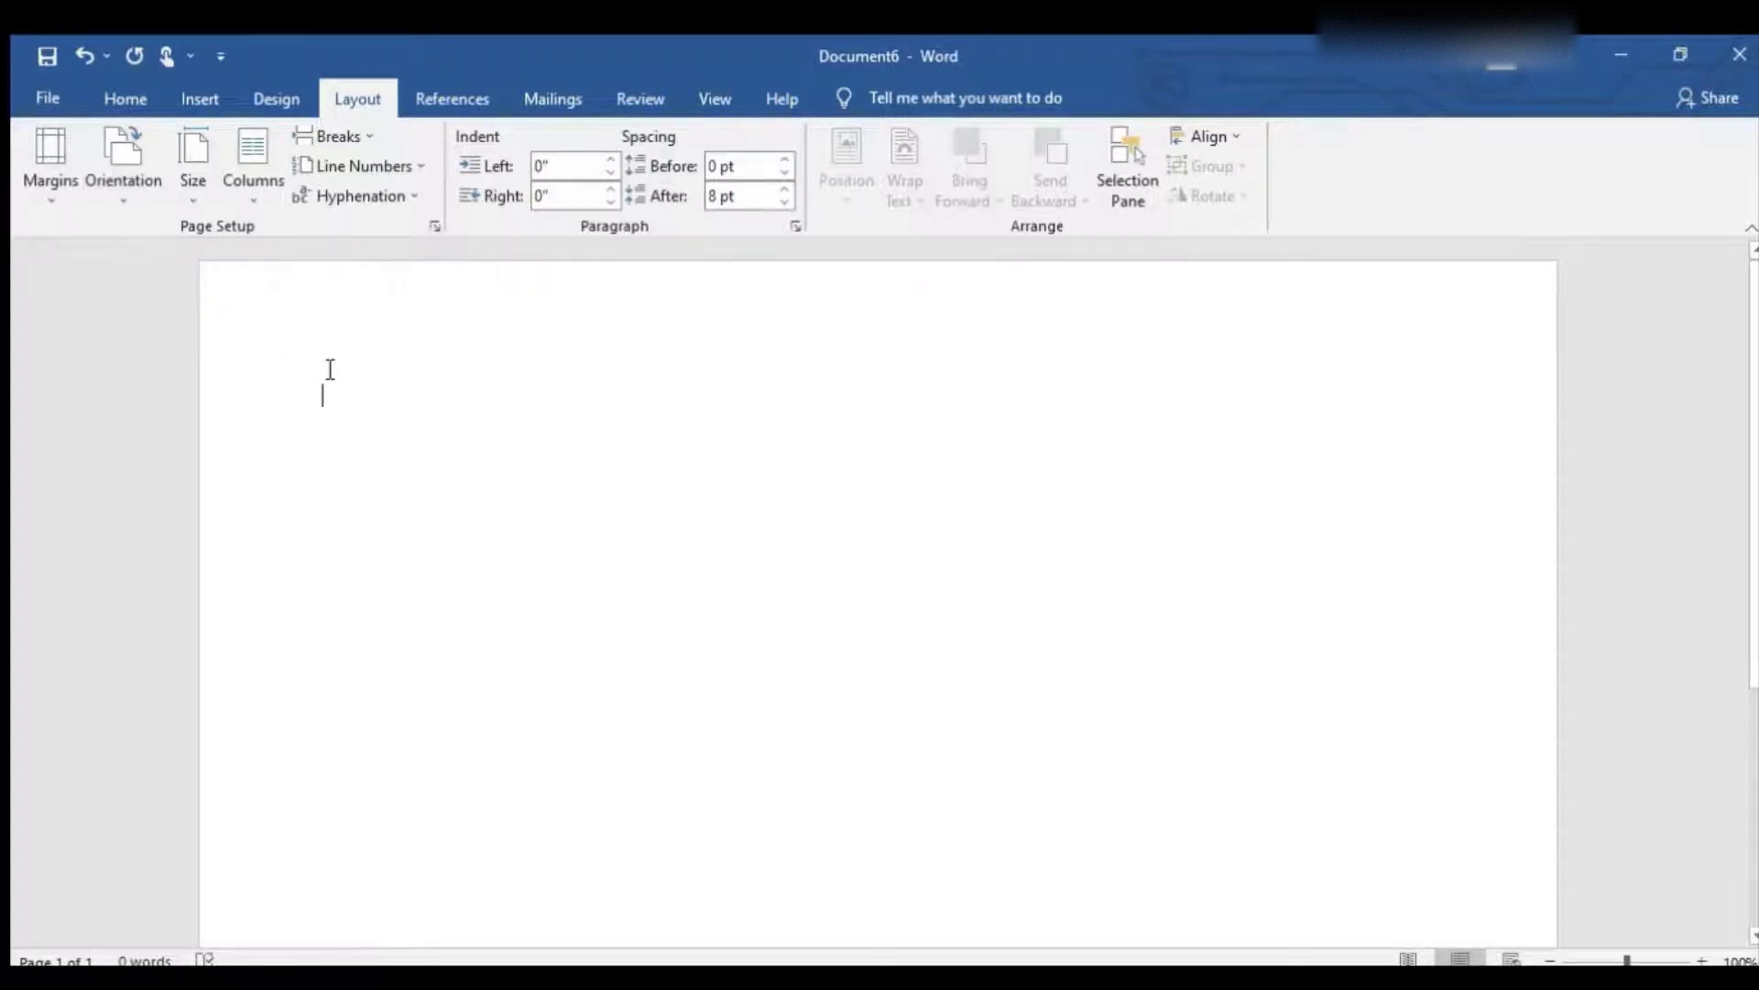
Enter the word "my" on the page and set its font size to 400
{"action": "left_click", "coordinate": [183, 92]}
{"action": "left_click", "coordinate": [142, 92]}
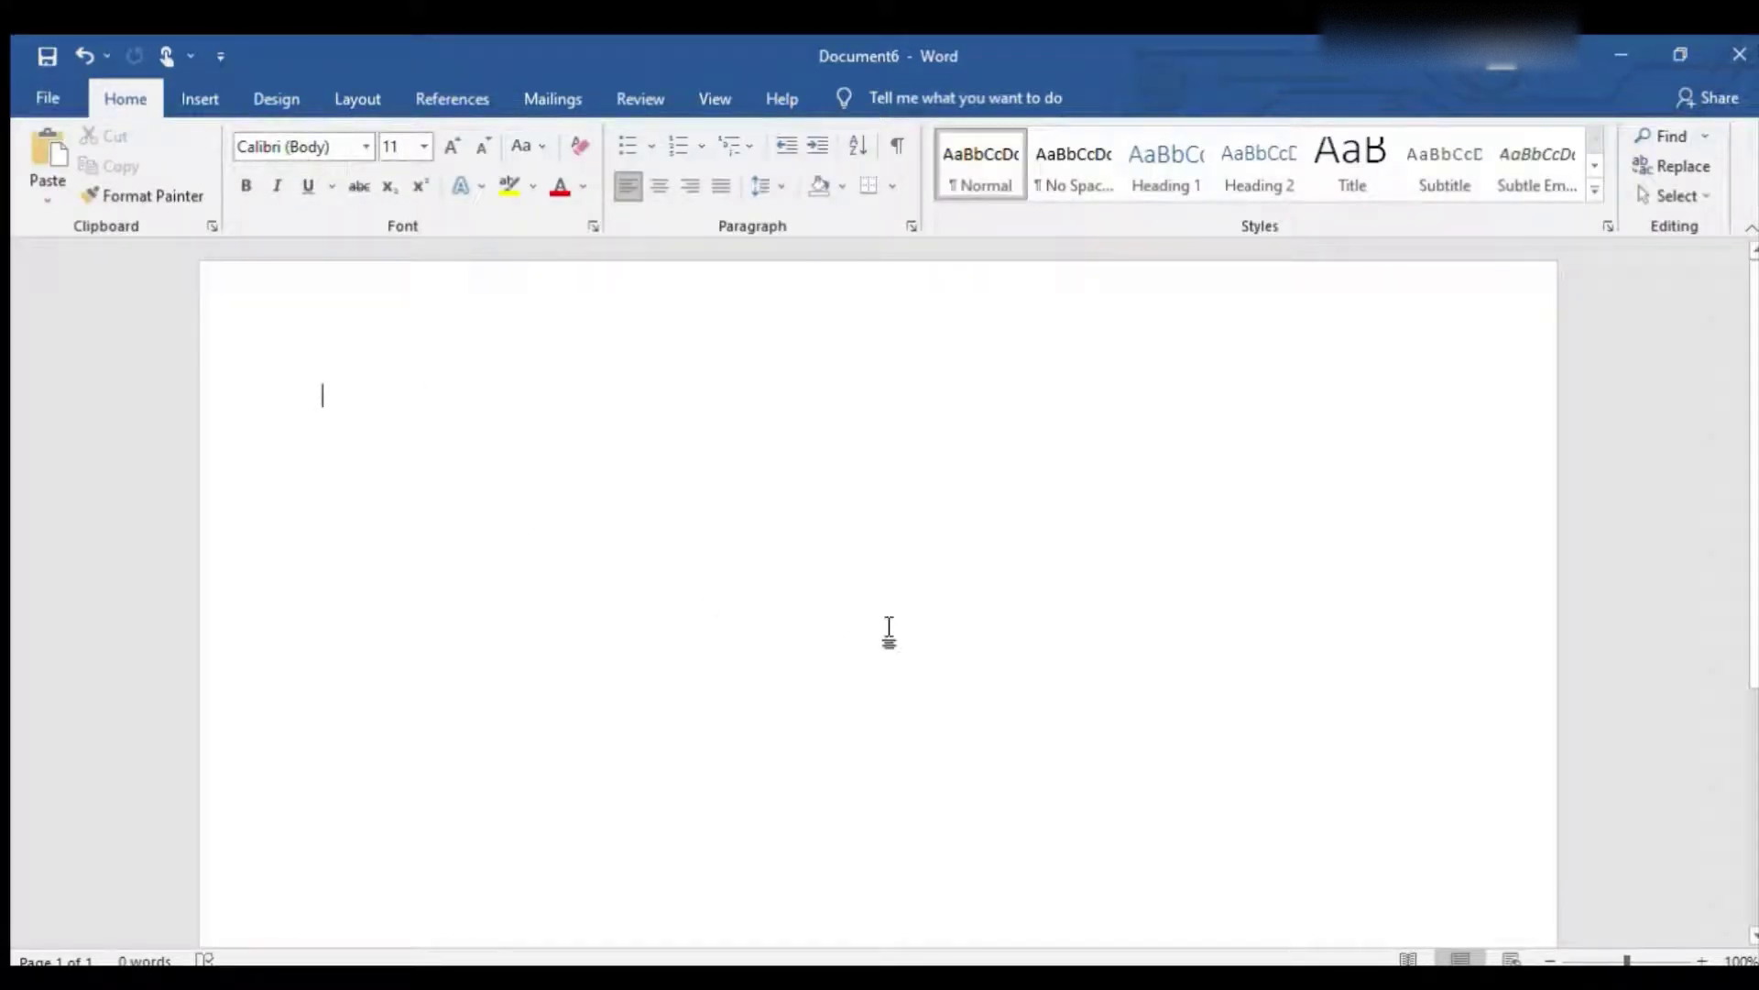
{"action": "type", "text": "my"}
{"action": "left_click_drag", "start_coordinate": [393, 401], "coordinate": [308, 397]}
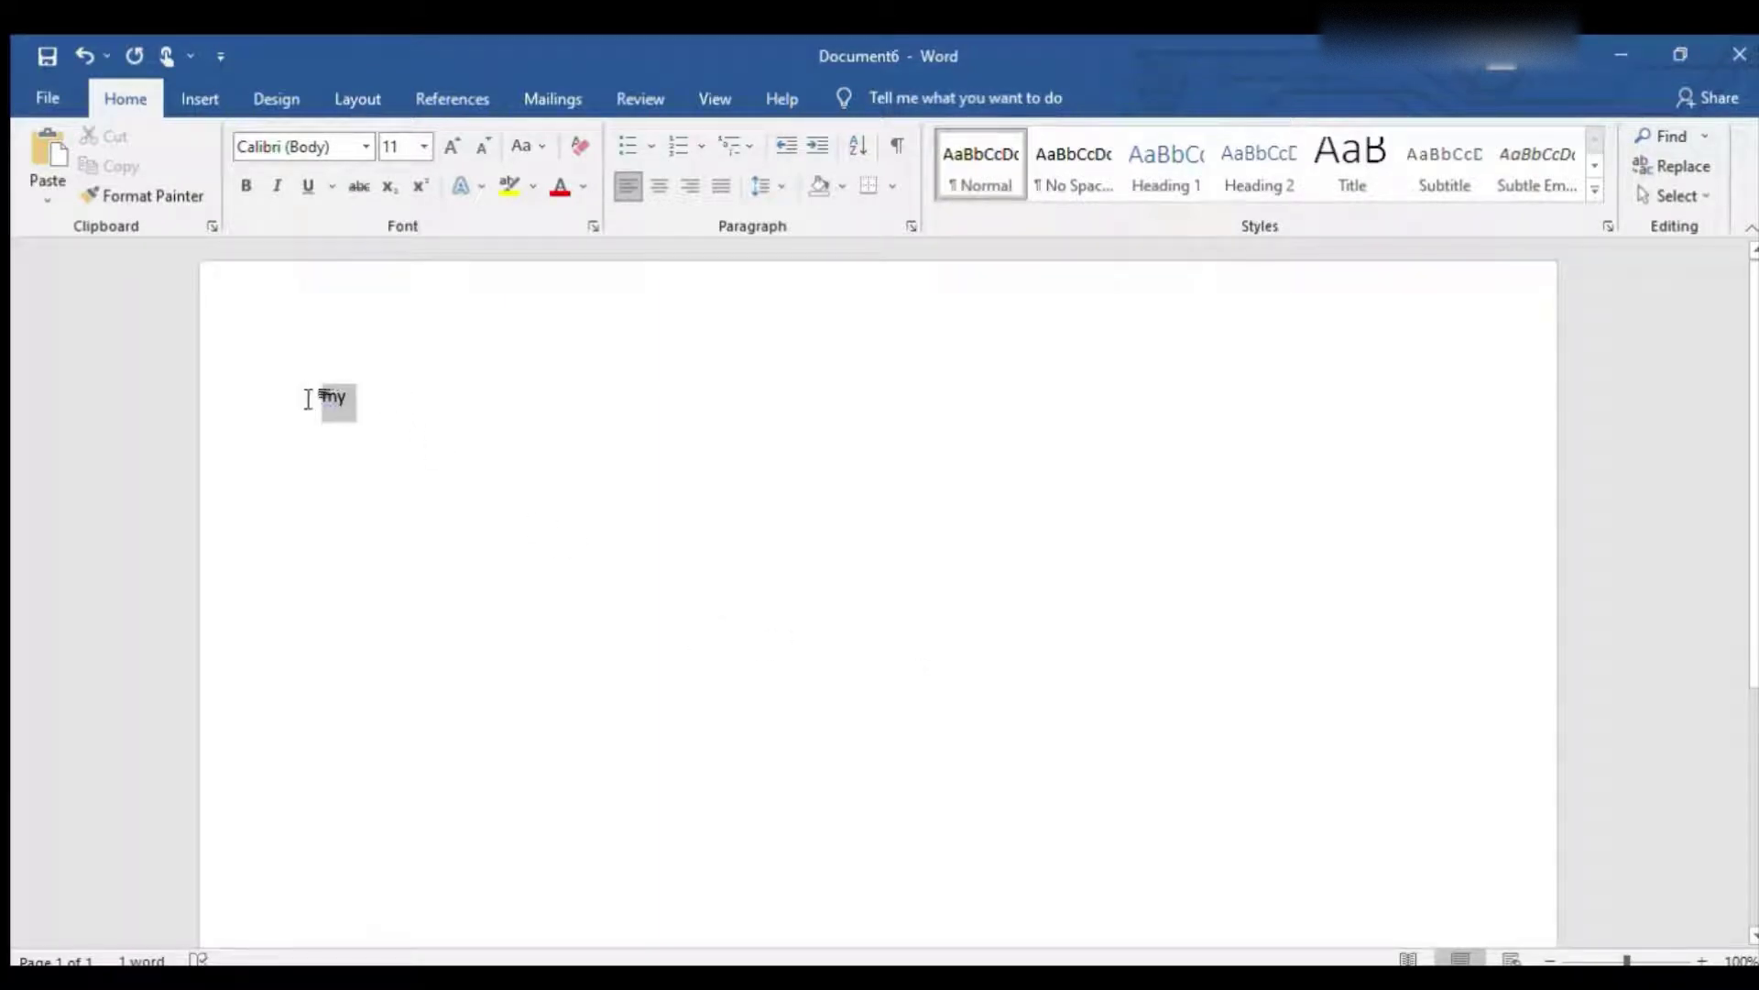
{"action": "left_click", "coordinate": [418, 138]}
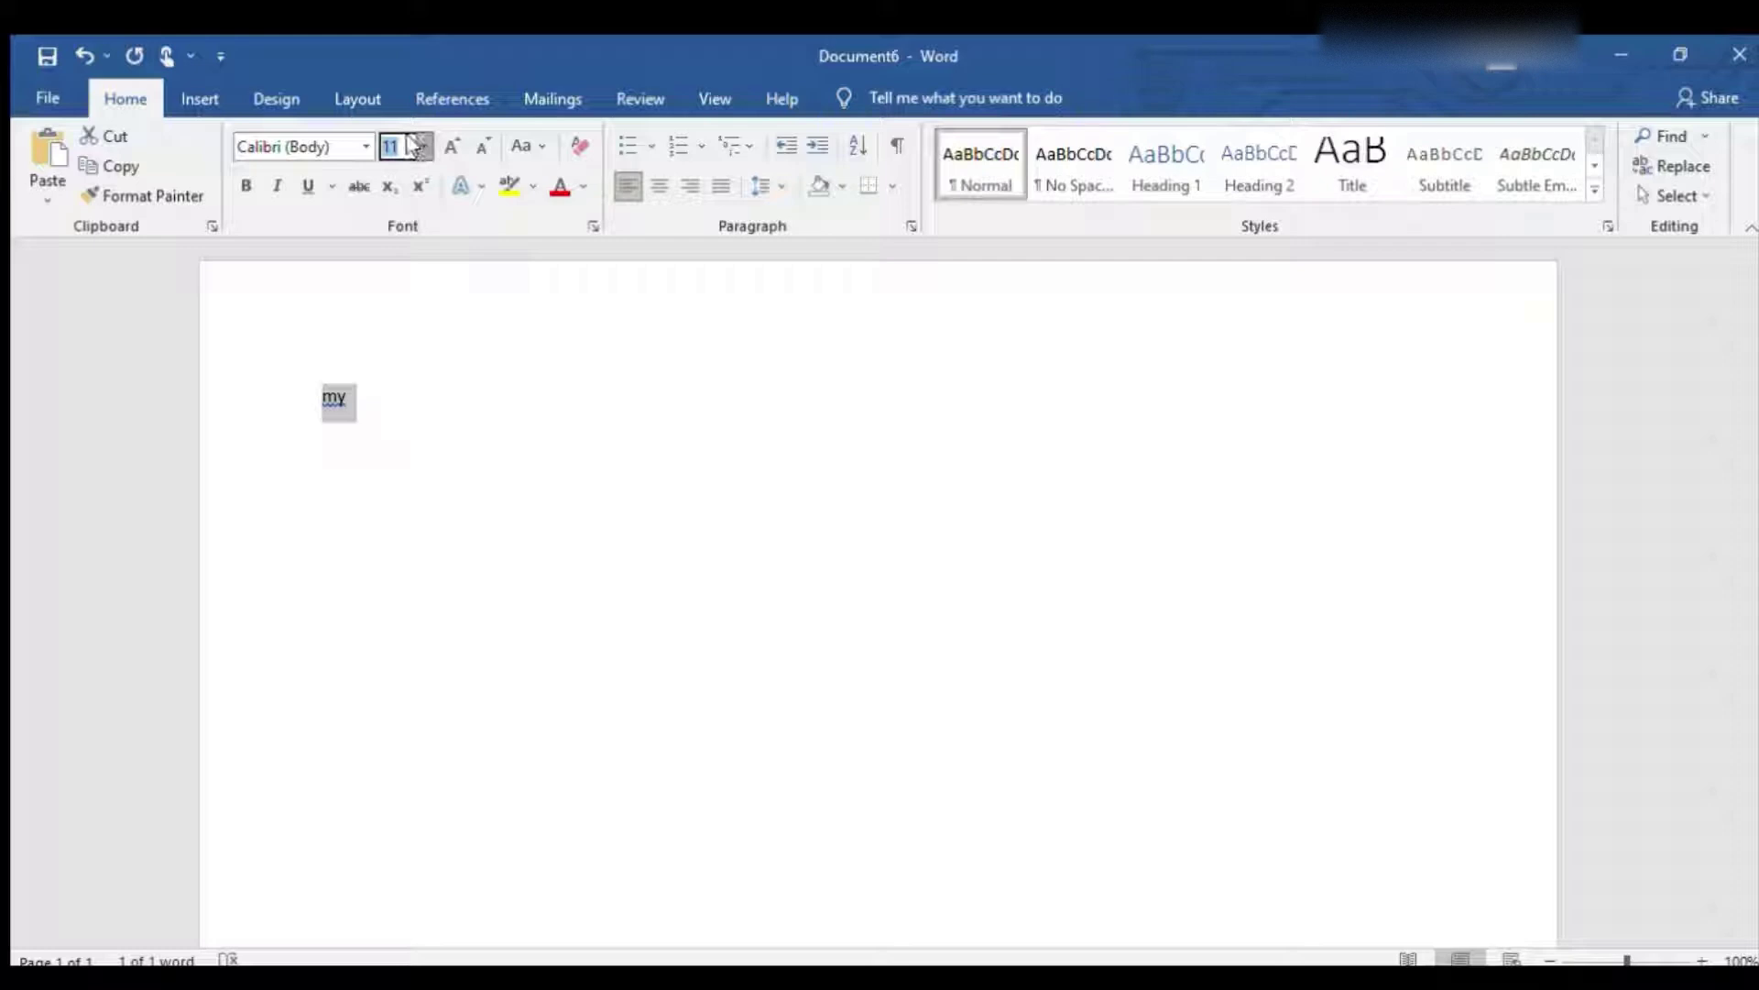
{"action": "type", "text": "400"}
{"action": "key", "text": "Return"}
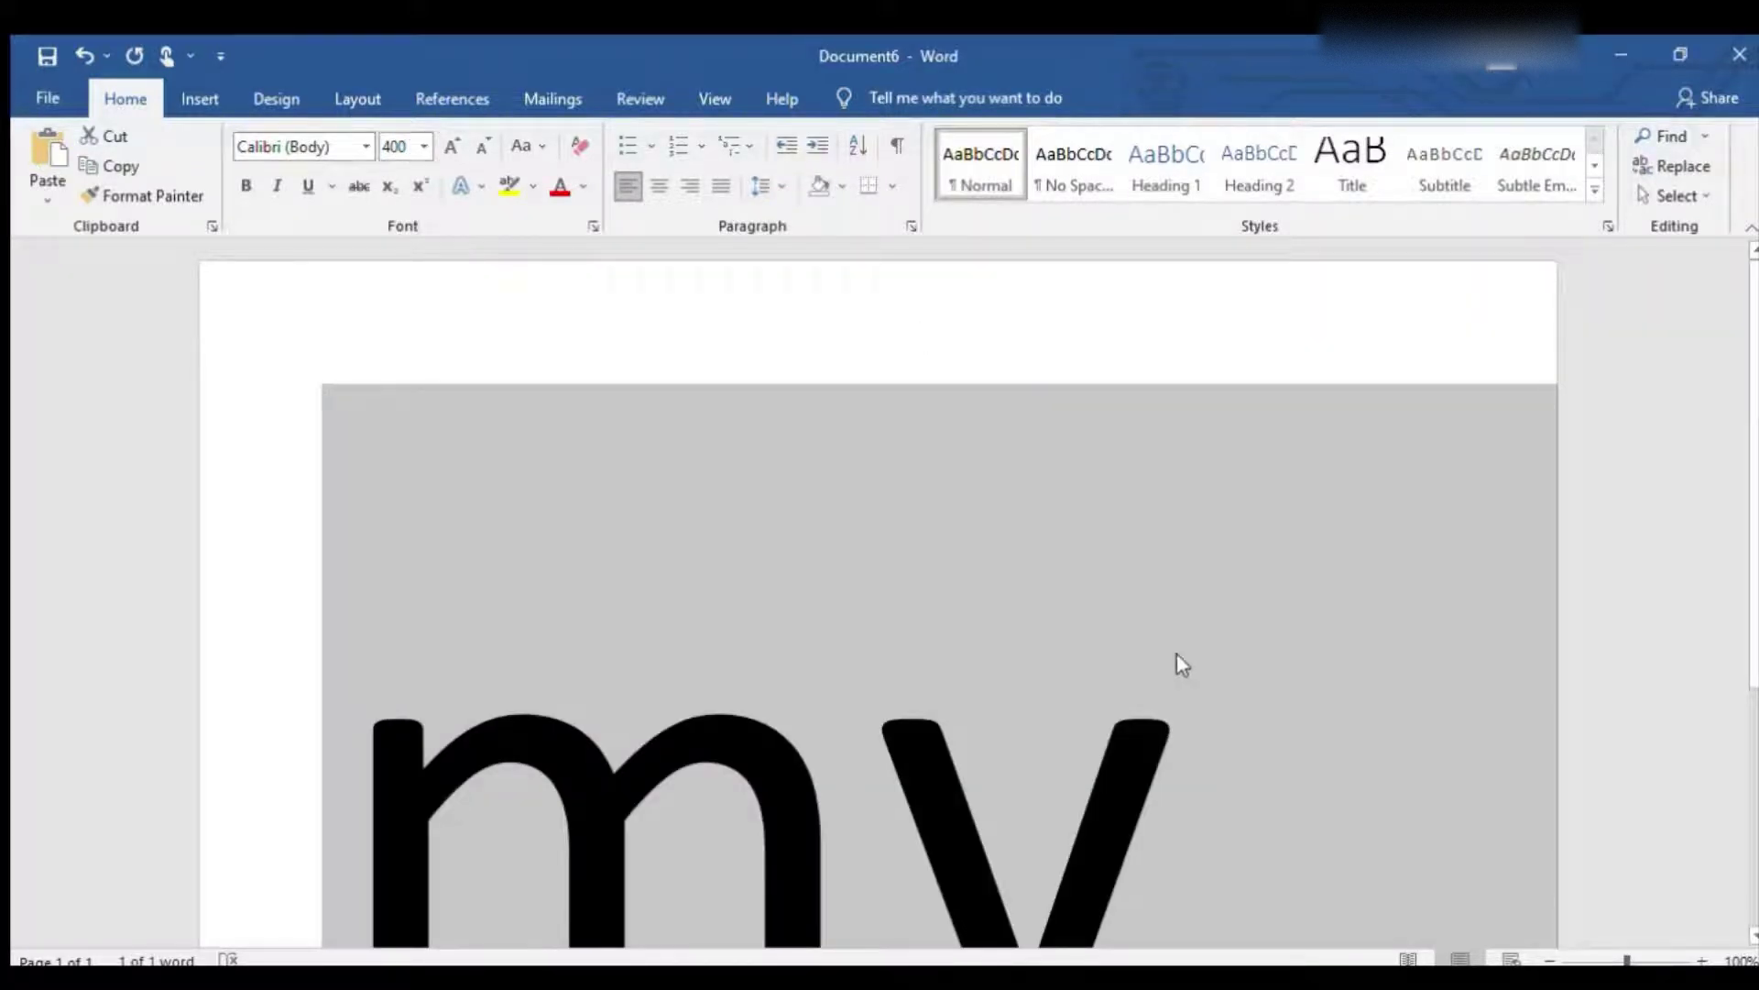
Change the font of the word "my" to Century Gothic and deselect it
{"action": "scroll", "coordinate": [1176, 653], "scroll_direction": "down", "scroll_amount": 3}
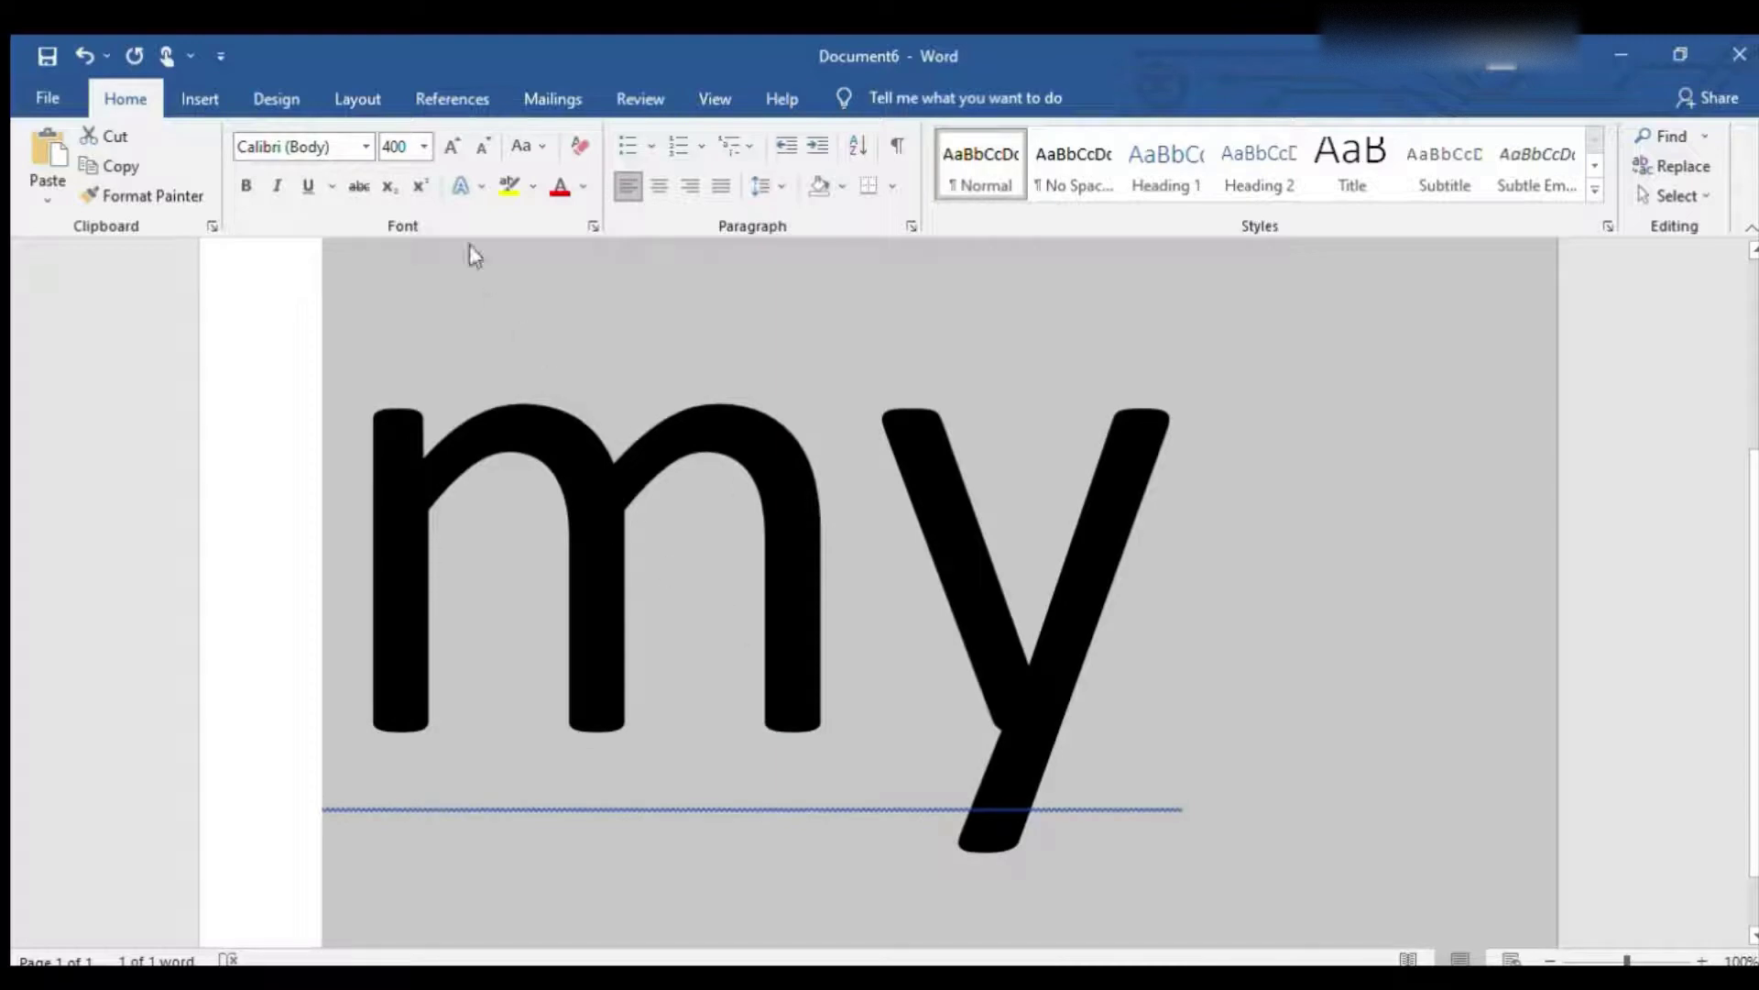
{"action": "left_click", "coordinate": [361, 140]}
{"action": "left_click", "coordinate": [363, 142]}
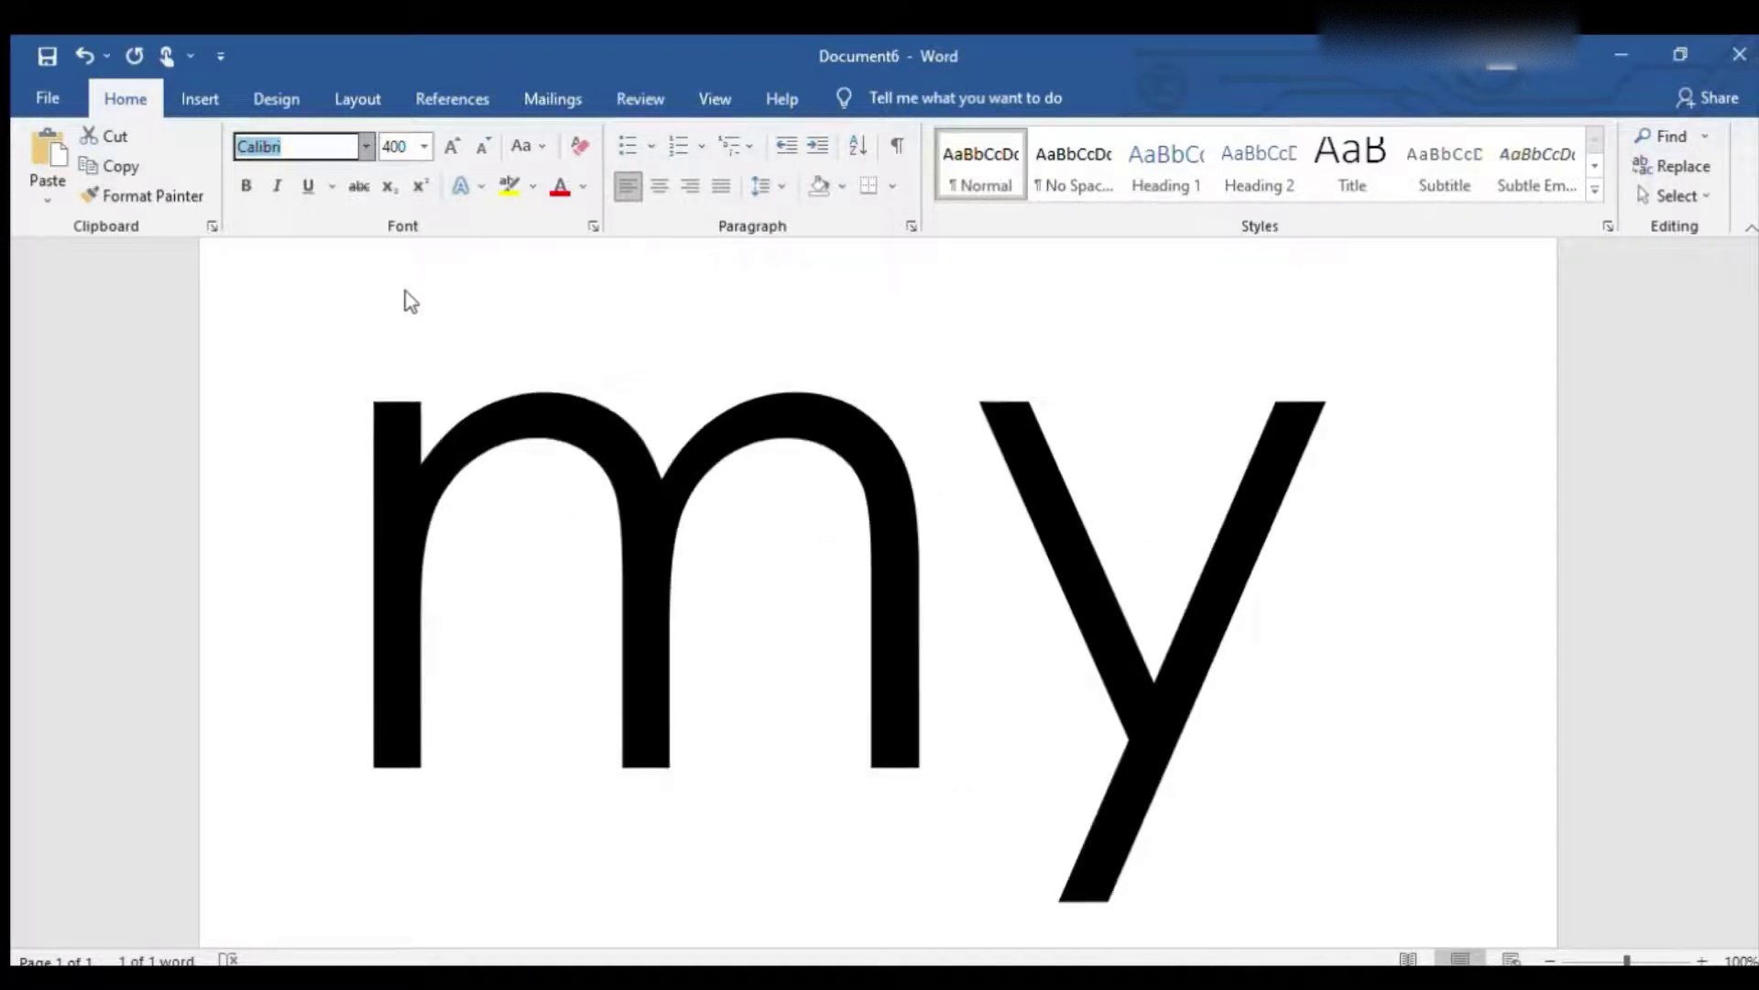
{"action": "left_click", "coordinate": [405, 292]}
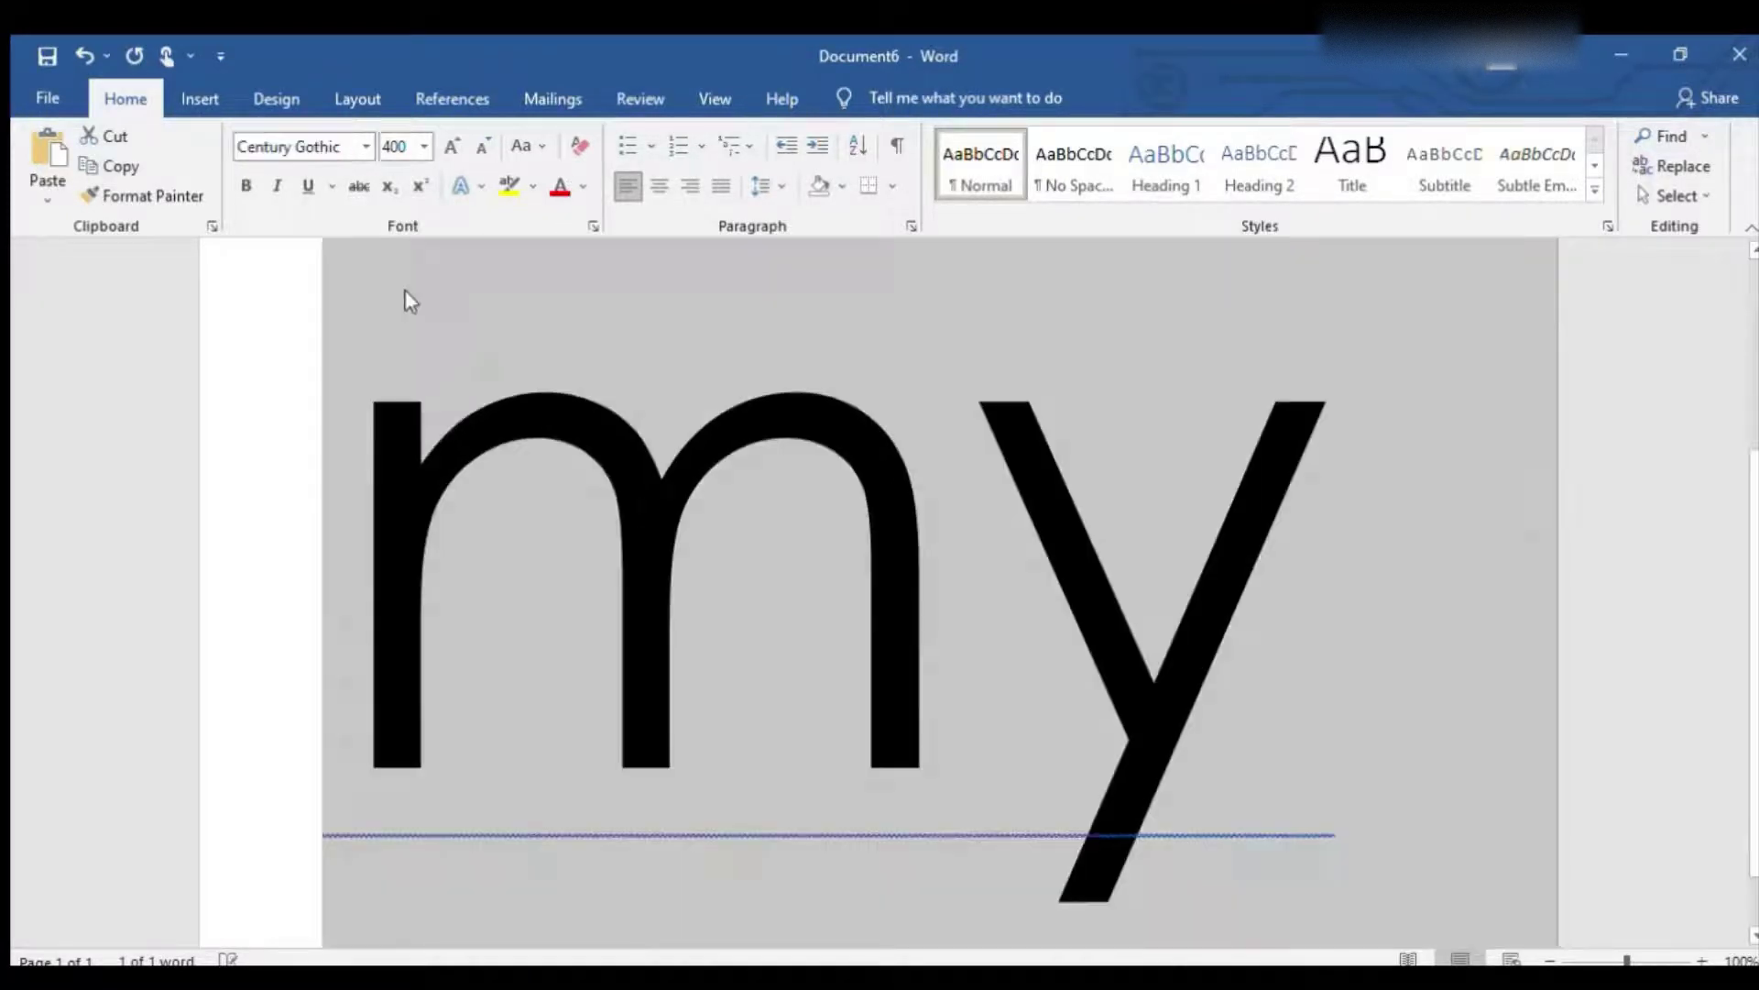
{"action": "left_click", "coordinate": [1390, 612]}
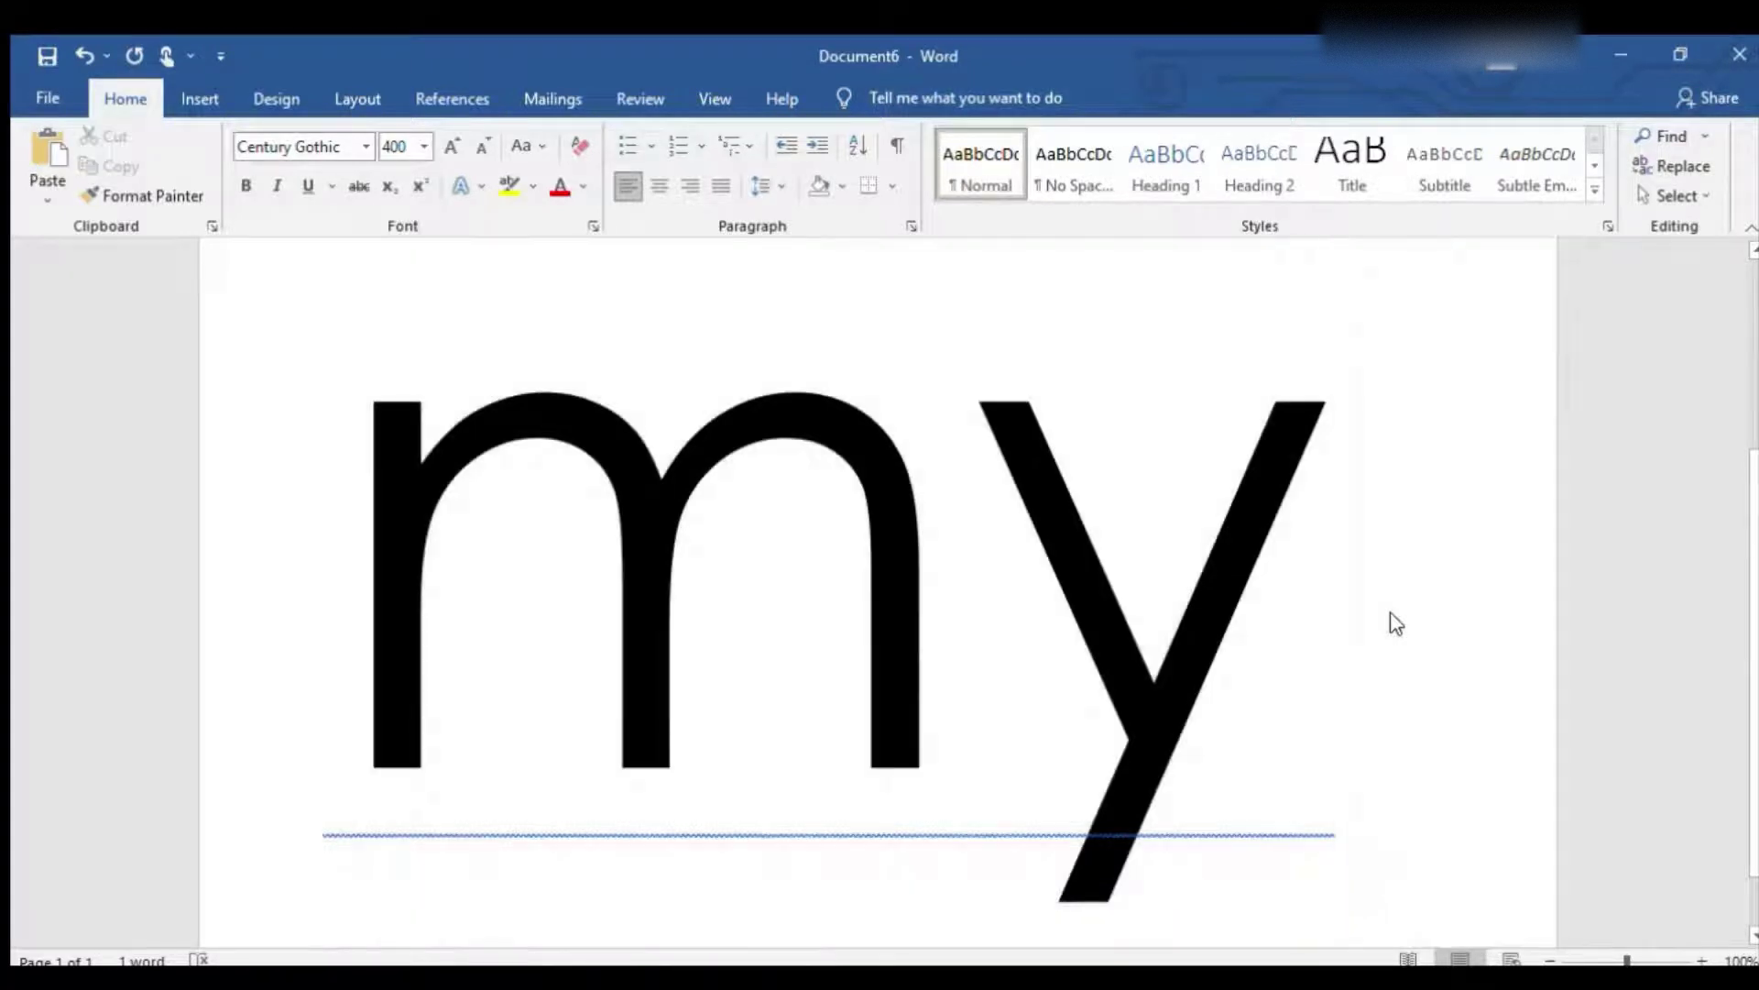
{"action": "scroll", "coordinate": [1391, 624], "scroll_direction": "down", "scroll_amount": 1}
{"action": "scroll", "coordinate": [1388, 618], "scroll_direction": "up", "scroll_amount": 2}
{"action": "scroll", "coordinate": [1385, 616], "scroll_direction": "down", "scroll_amount": 1}
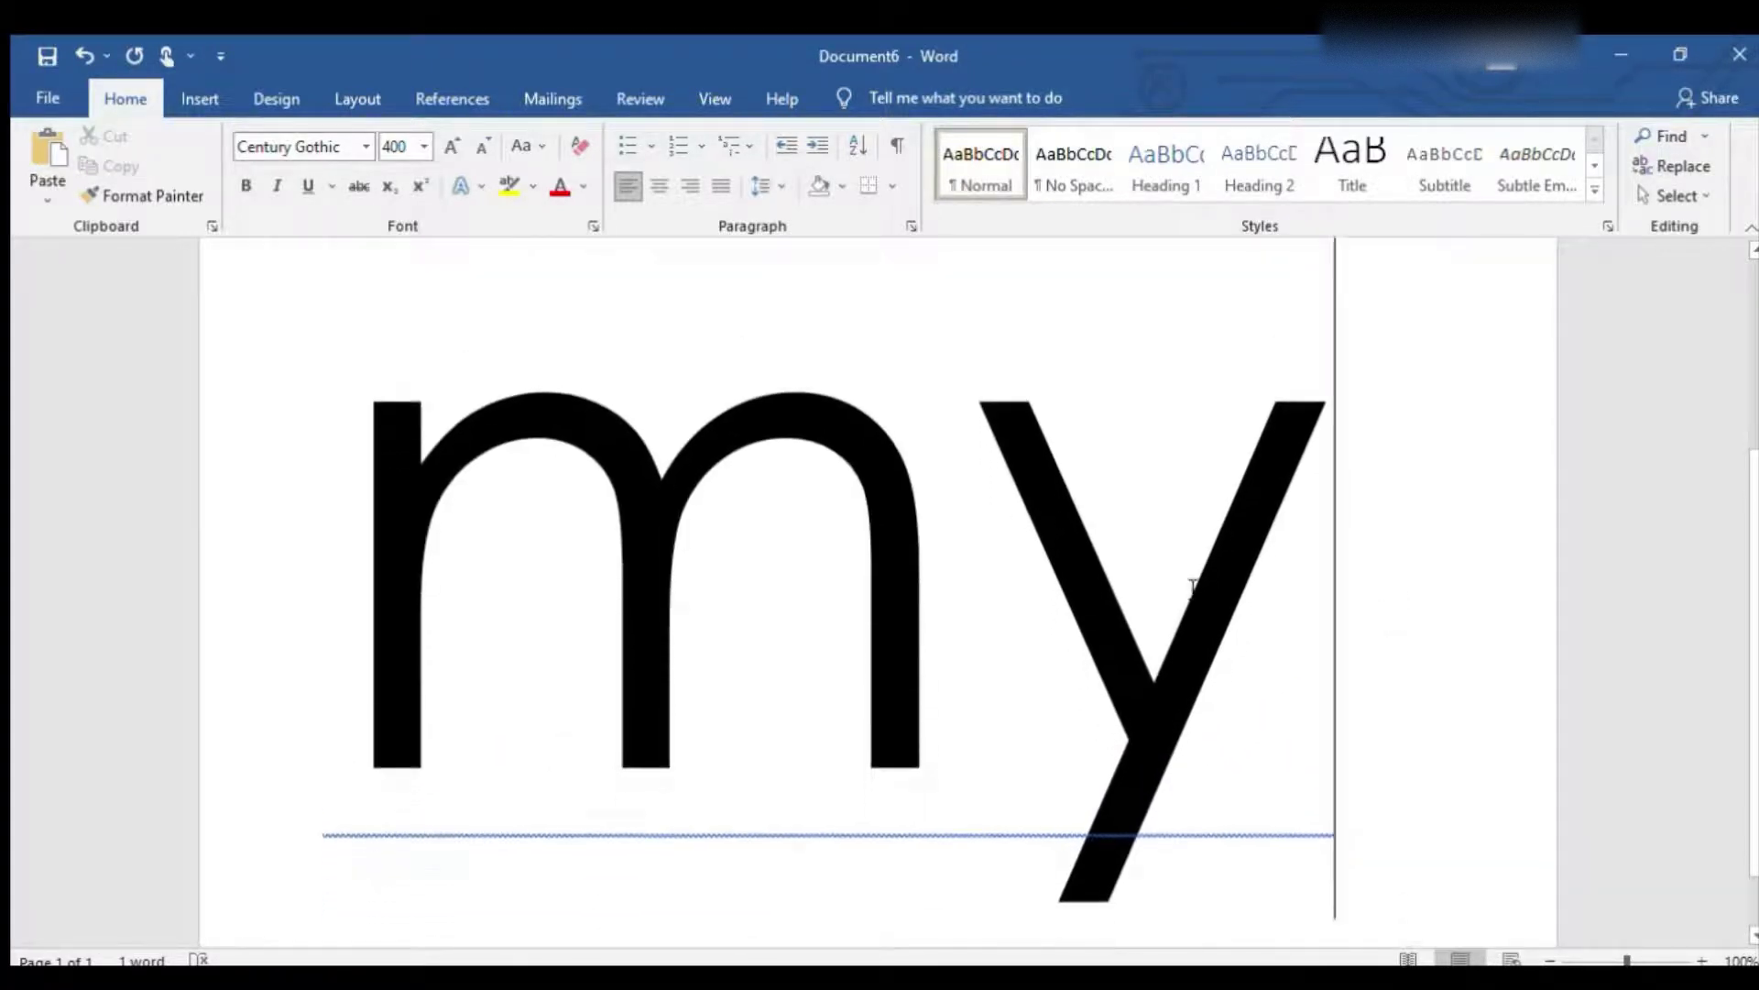
{"action": "scroll", "coordinate": [758, 668], "scroll_direction": "up", "scroll_amount": 3}
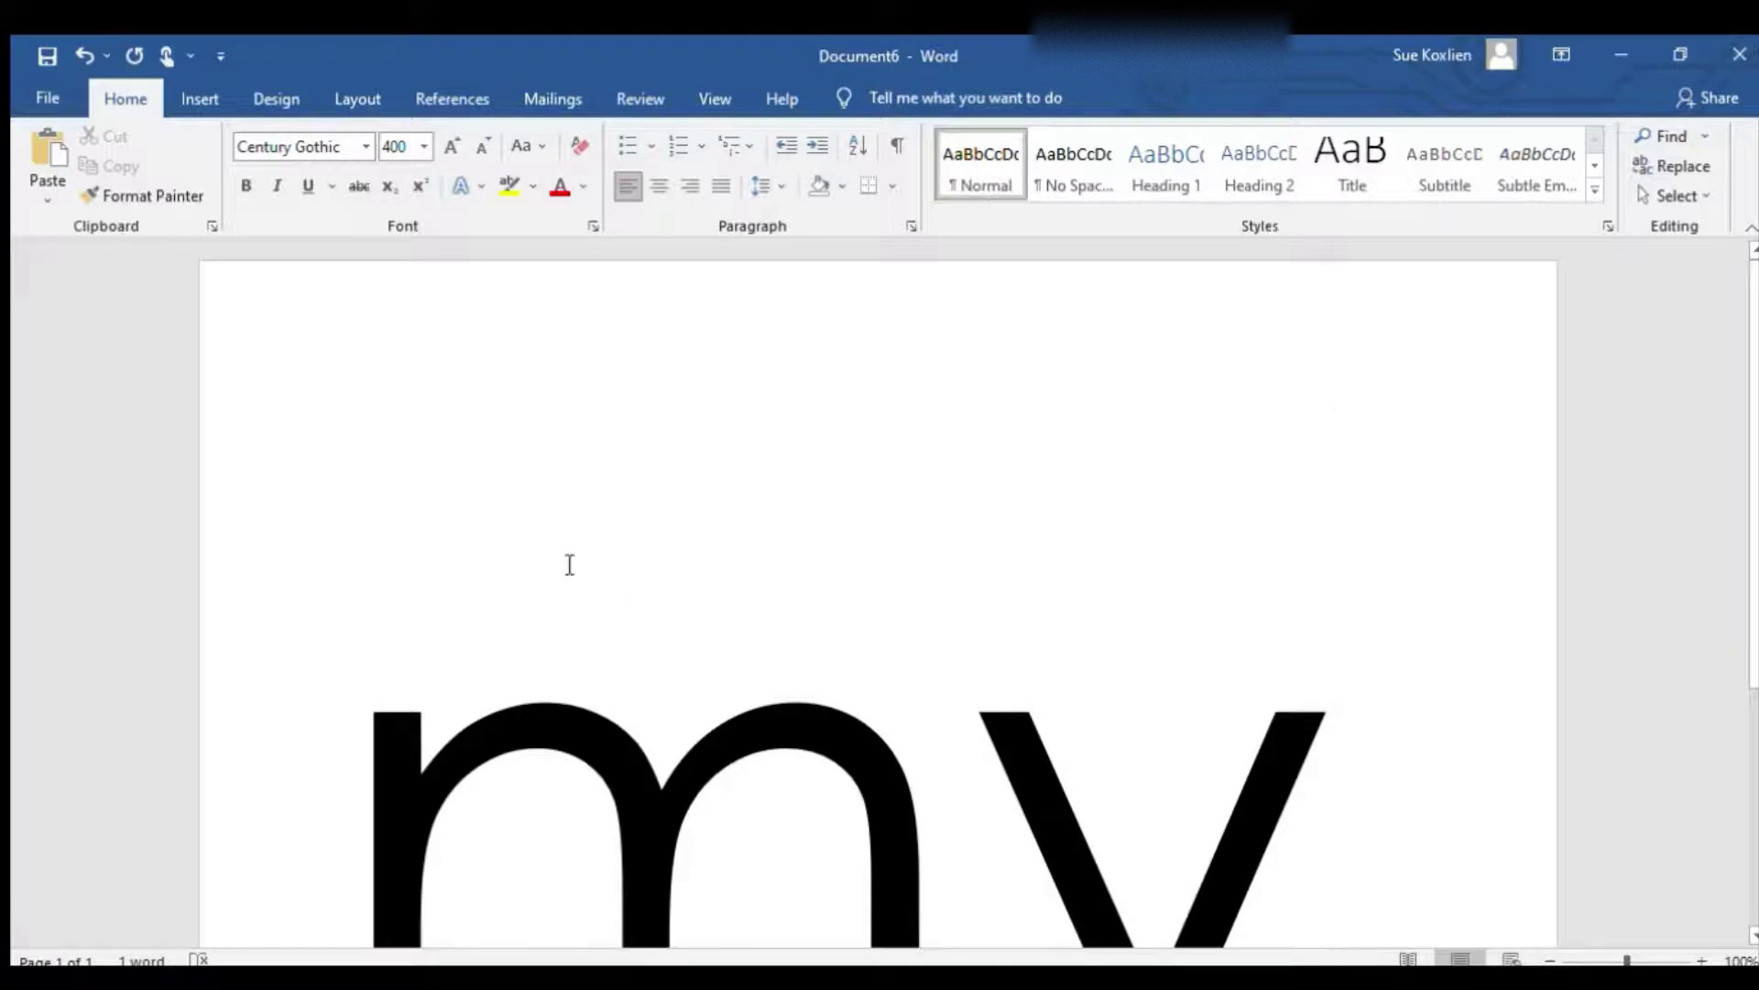
{"action": "scroll", "coordinate": [567, 562], "scroll_direction": "down", "scroll_amount": 2}
{"action": "scroll", "coordinate": [567, 562], "scroll_direction": "down", "scroll_amount": 2}
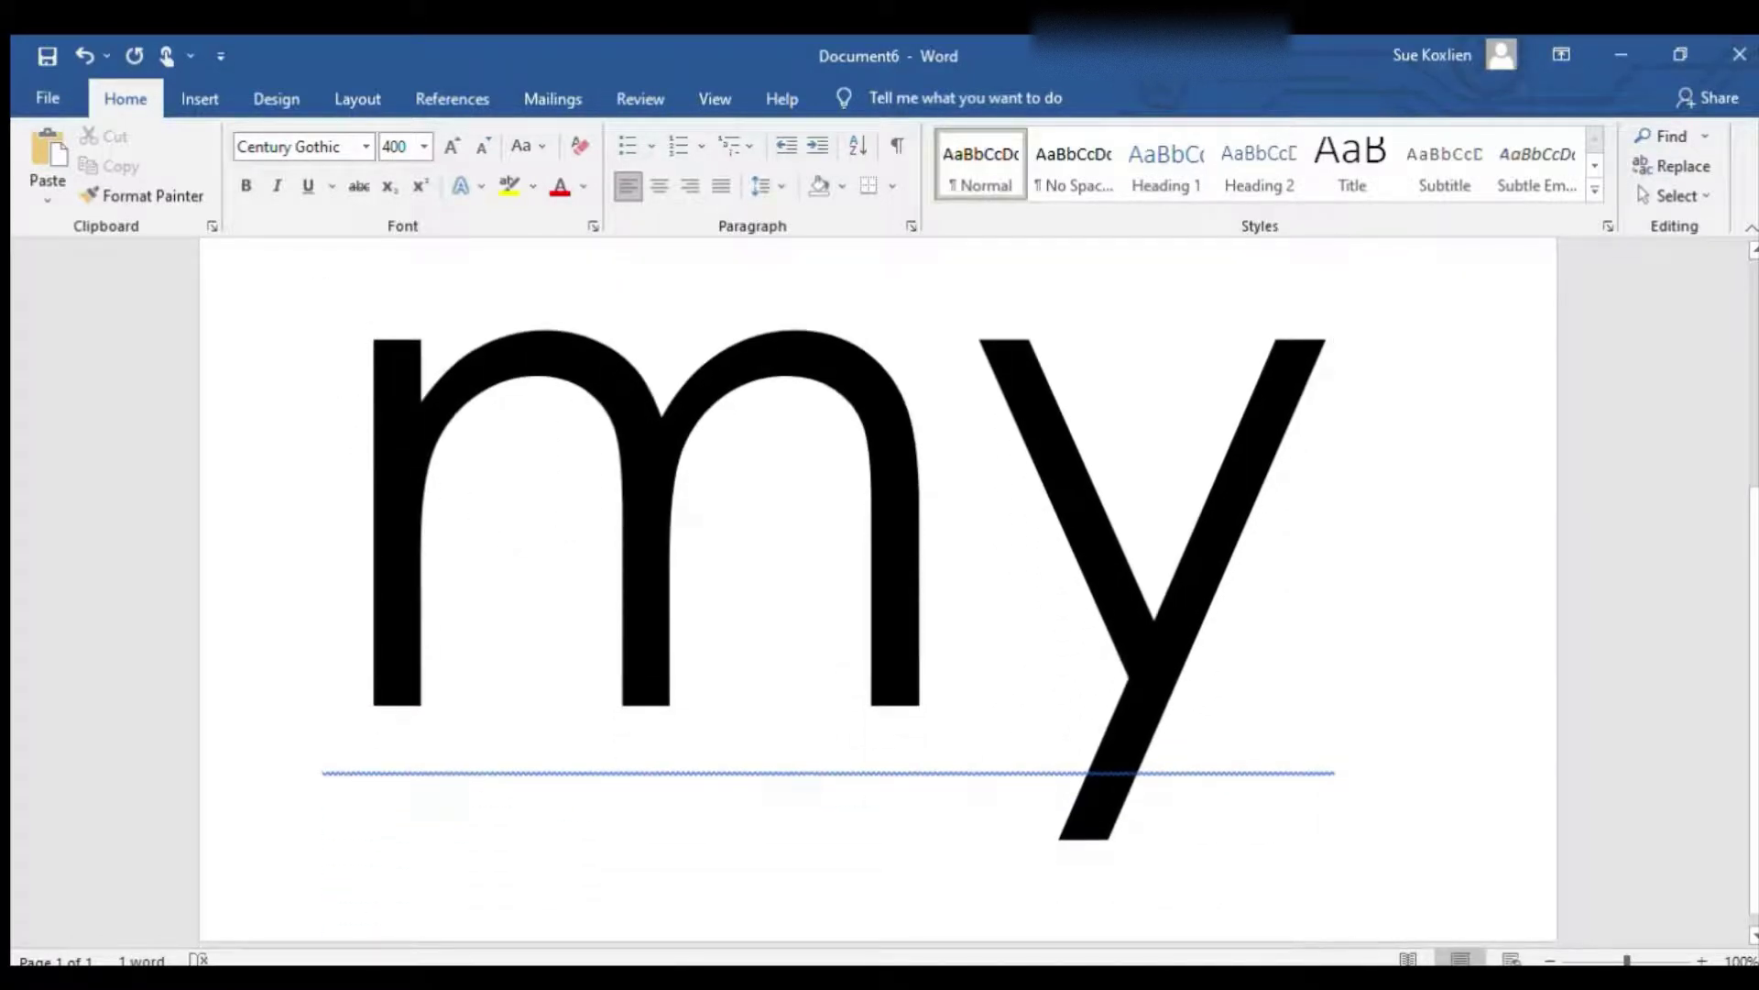
Draw an oval shape about 0.75" high and 0.67" wide over the upper part of the m's first stem
{"action": "left_click", "coordinate": [204, 97]}
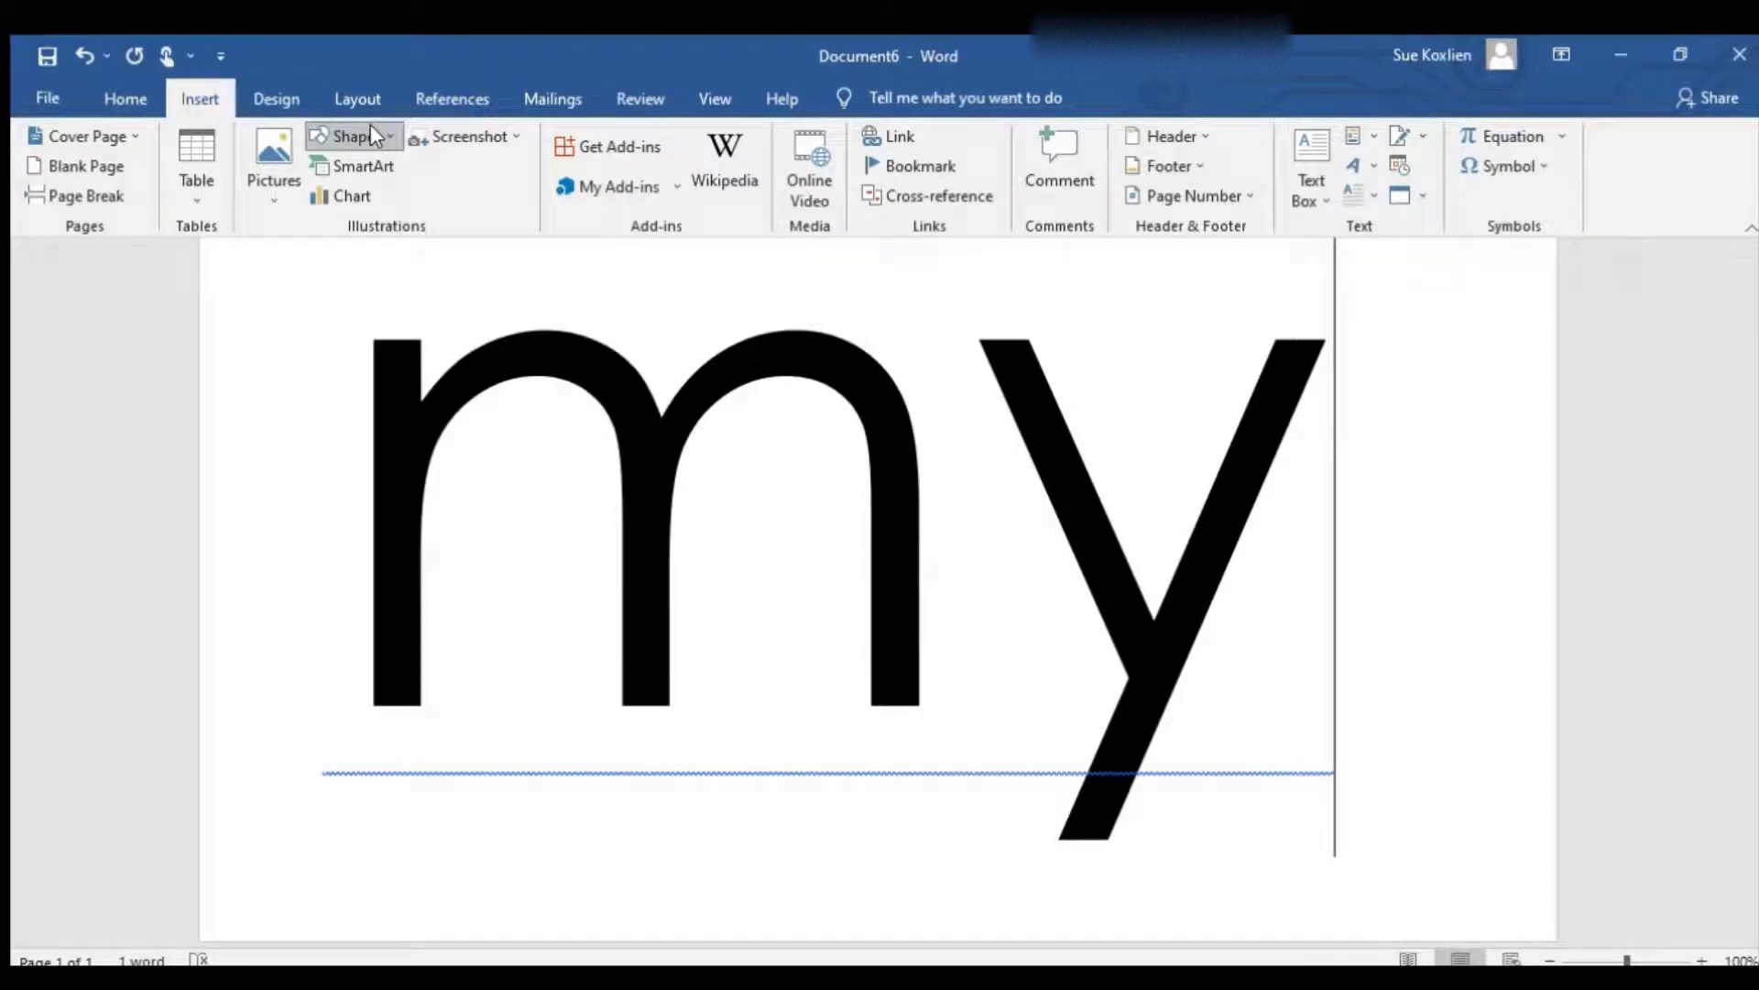
{"action": "left_click", "coordinate": [411, 185]}
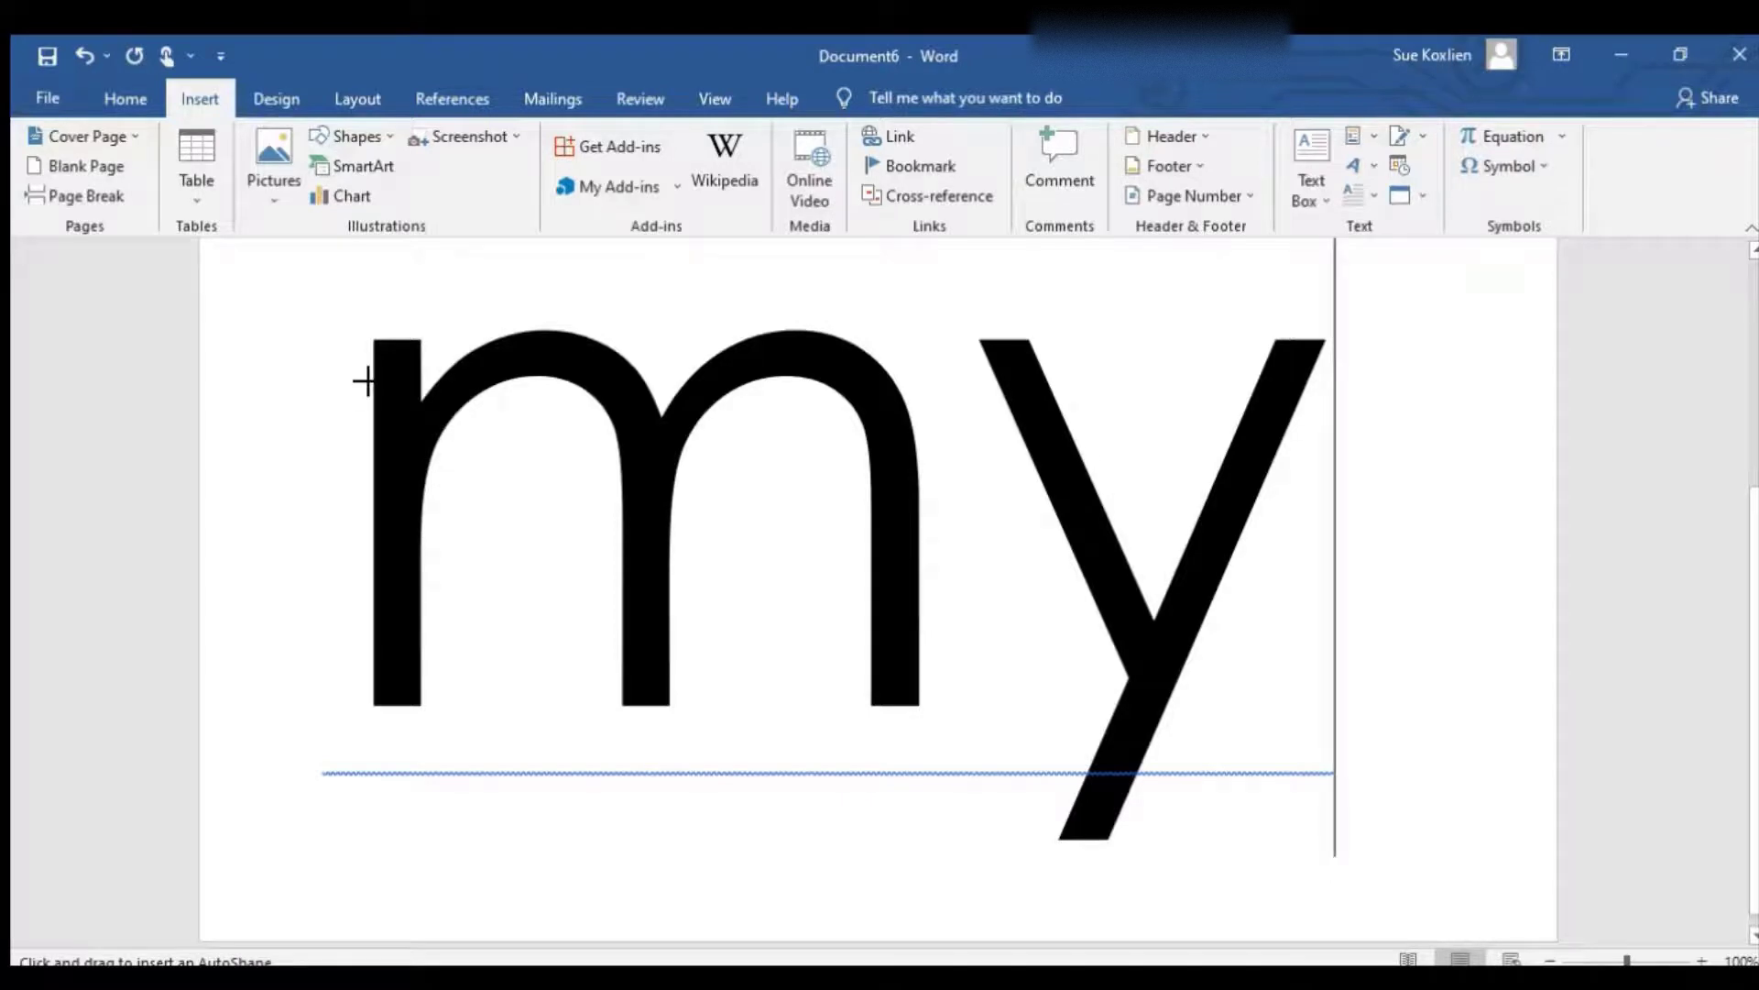
{"action": "mouse_move", "coordinate": [367, 381]}
{"action": "left_mouse_down"}
{"action": "mouse_move", "coordinate": [403, 430]}
{"action": "mouse_move", "coordinate": [452, 448]}
{"action": "mouse_move", "coordinate": [450, 474]}
{"action": "left_mouse_up"}
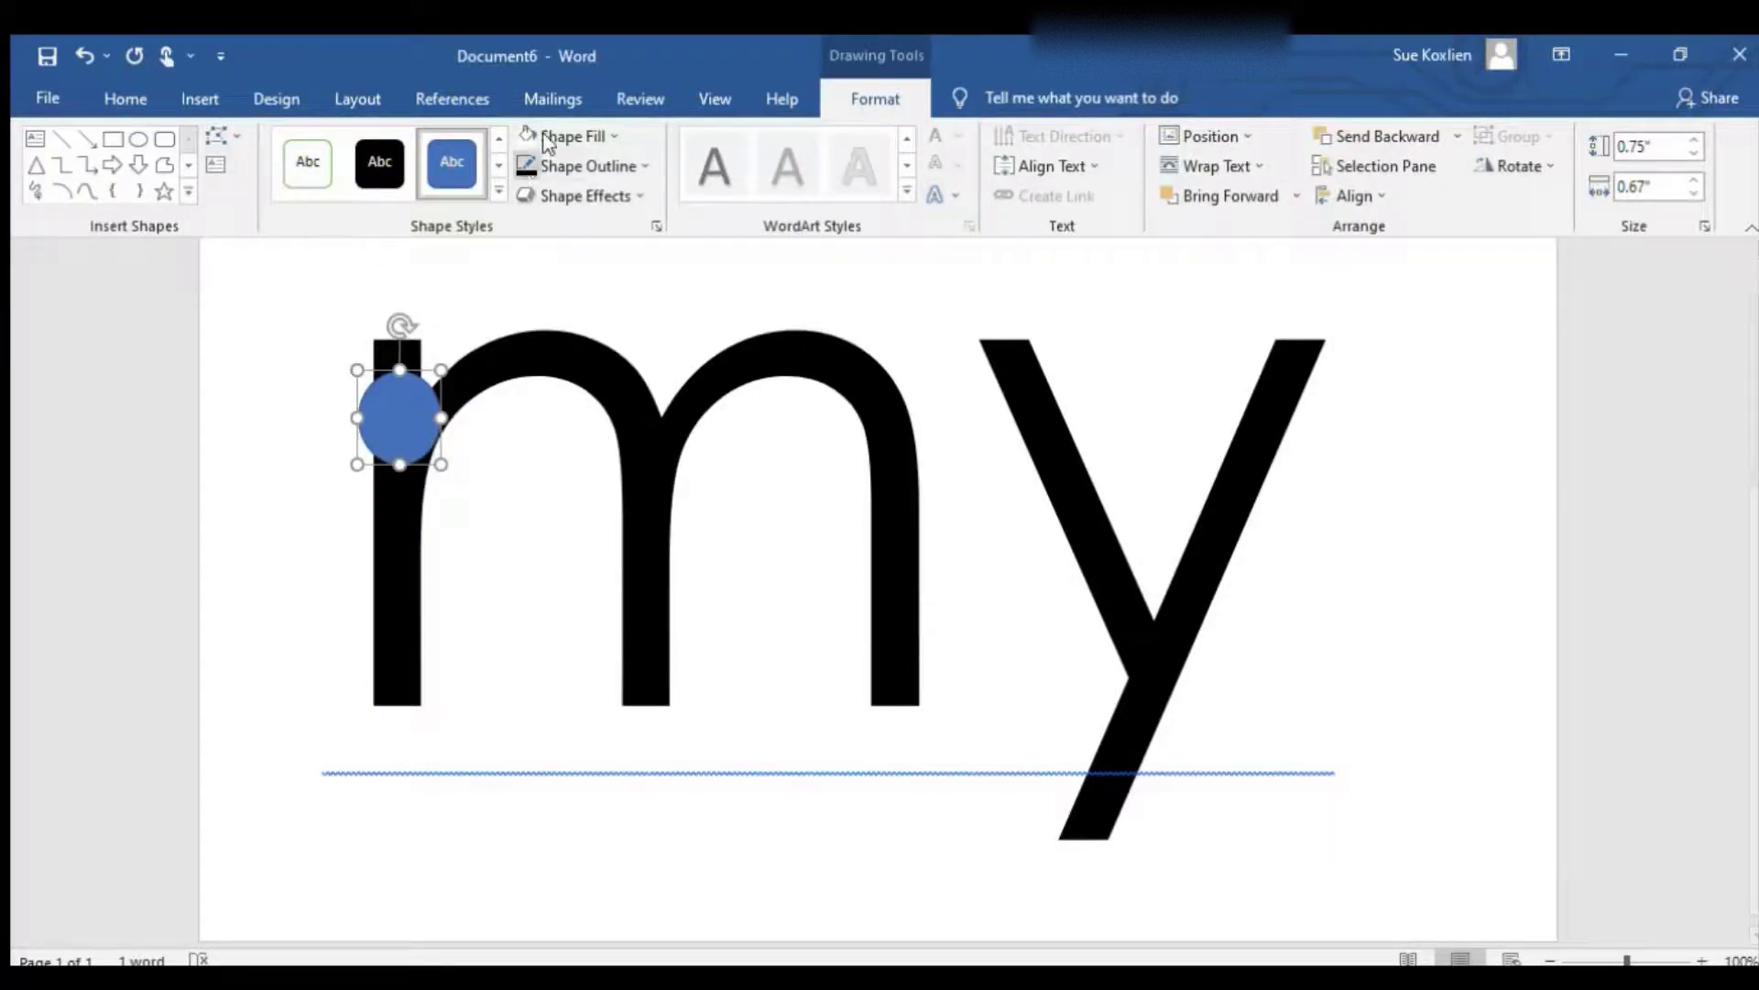
Give the oval a white fill and a black outline
{"action": "left_click", "coordinate": [581, 137]}
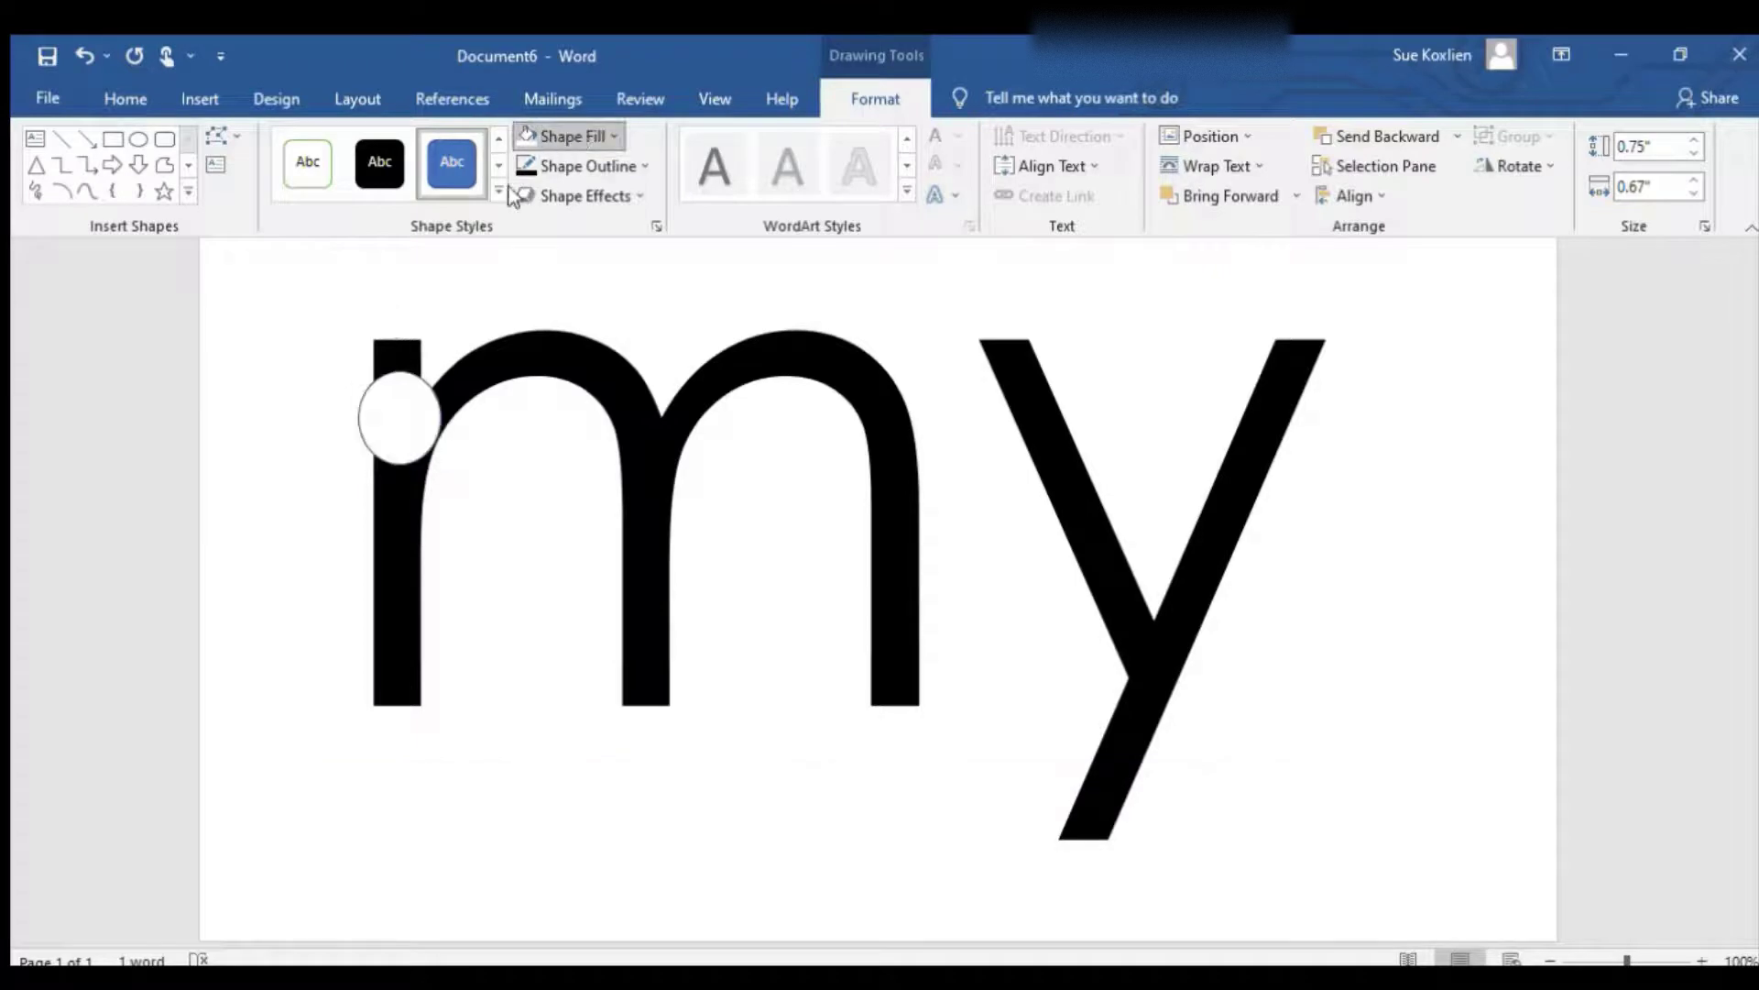
{"action": "left_click", "coordinate": [515, 190]}
{"action": "left_click", "coordinate": [578, 154]}
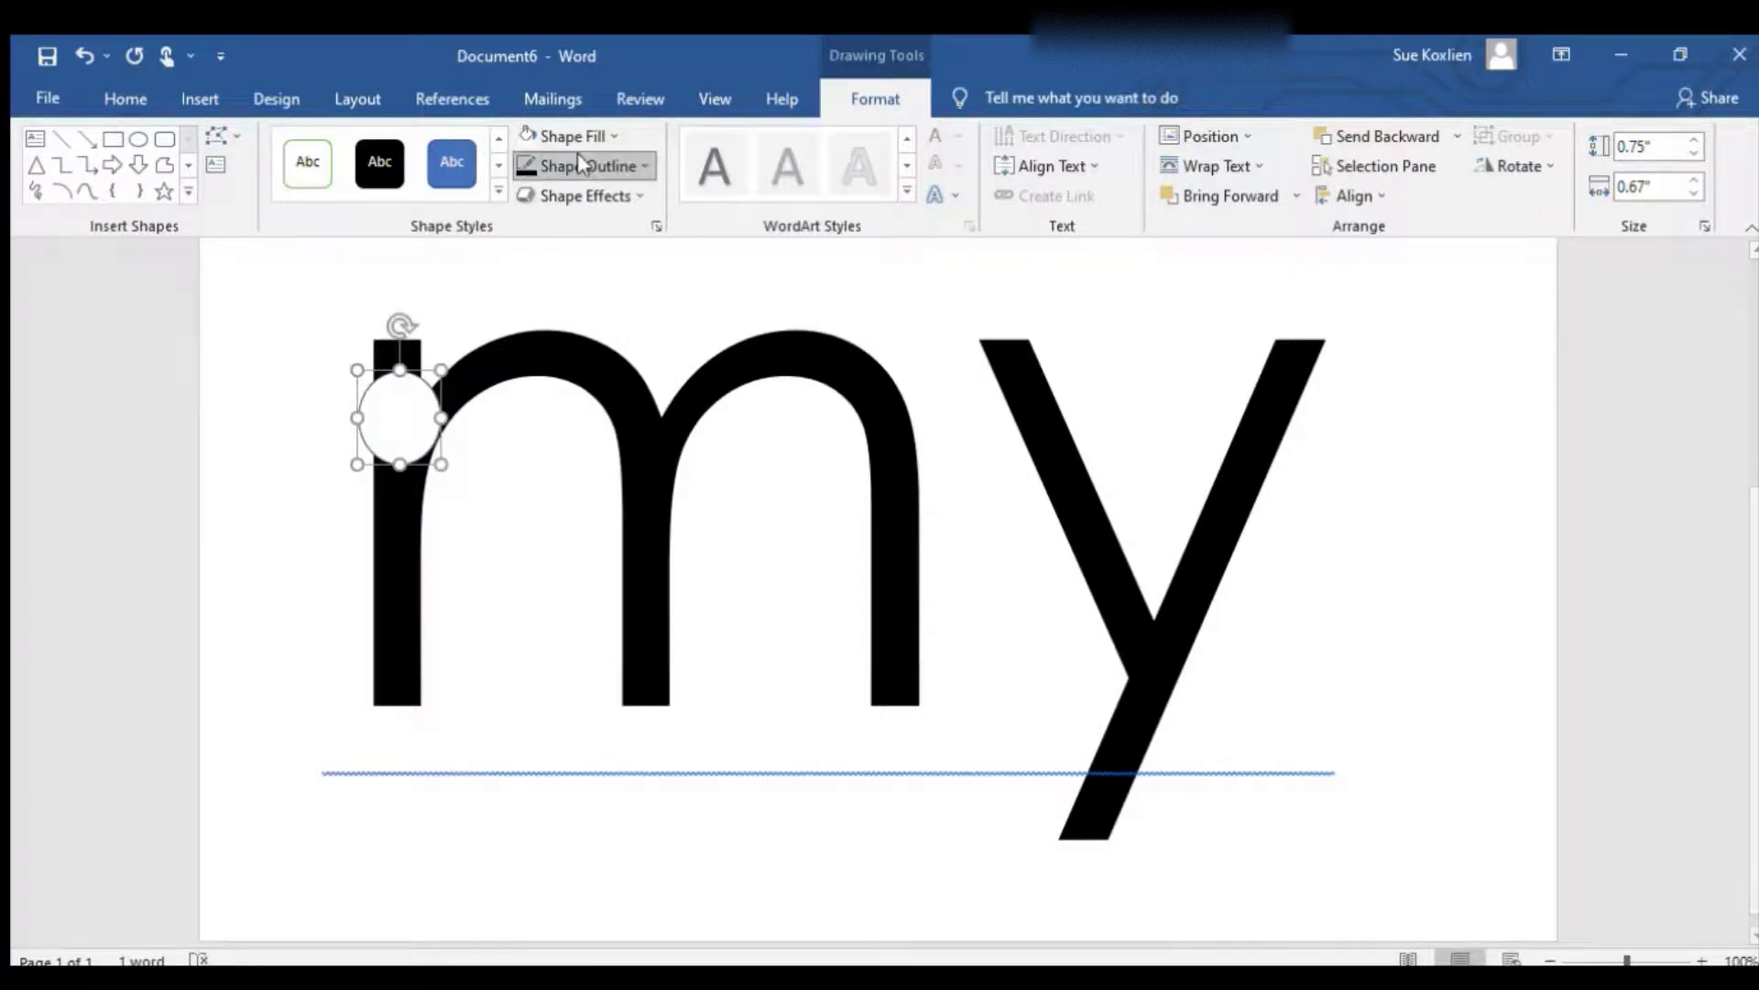
{"action": "left_click", "coordinate": [542, 209]}
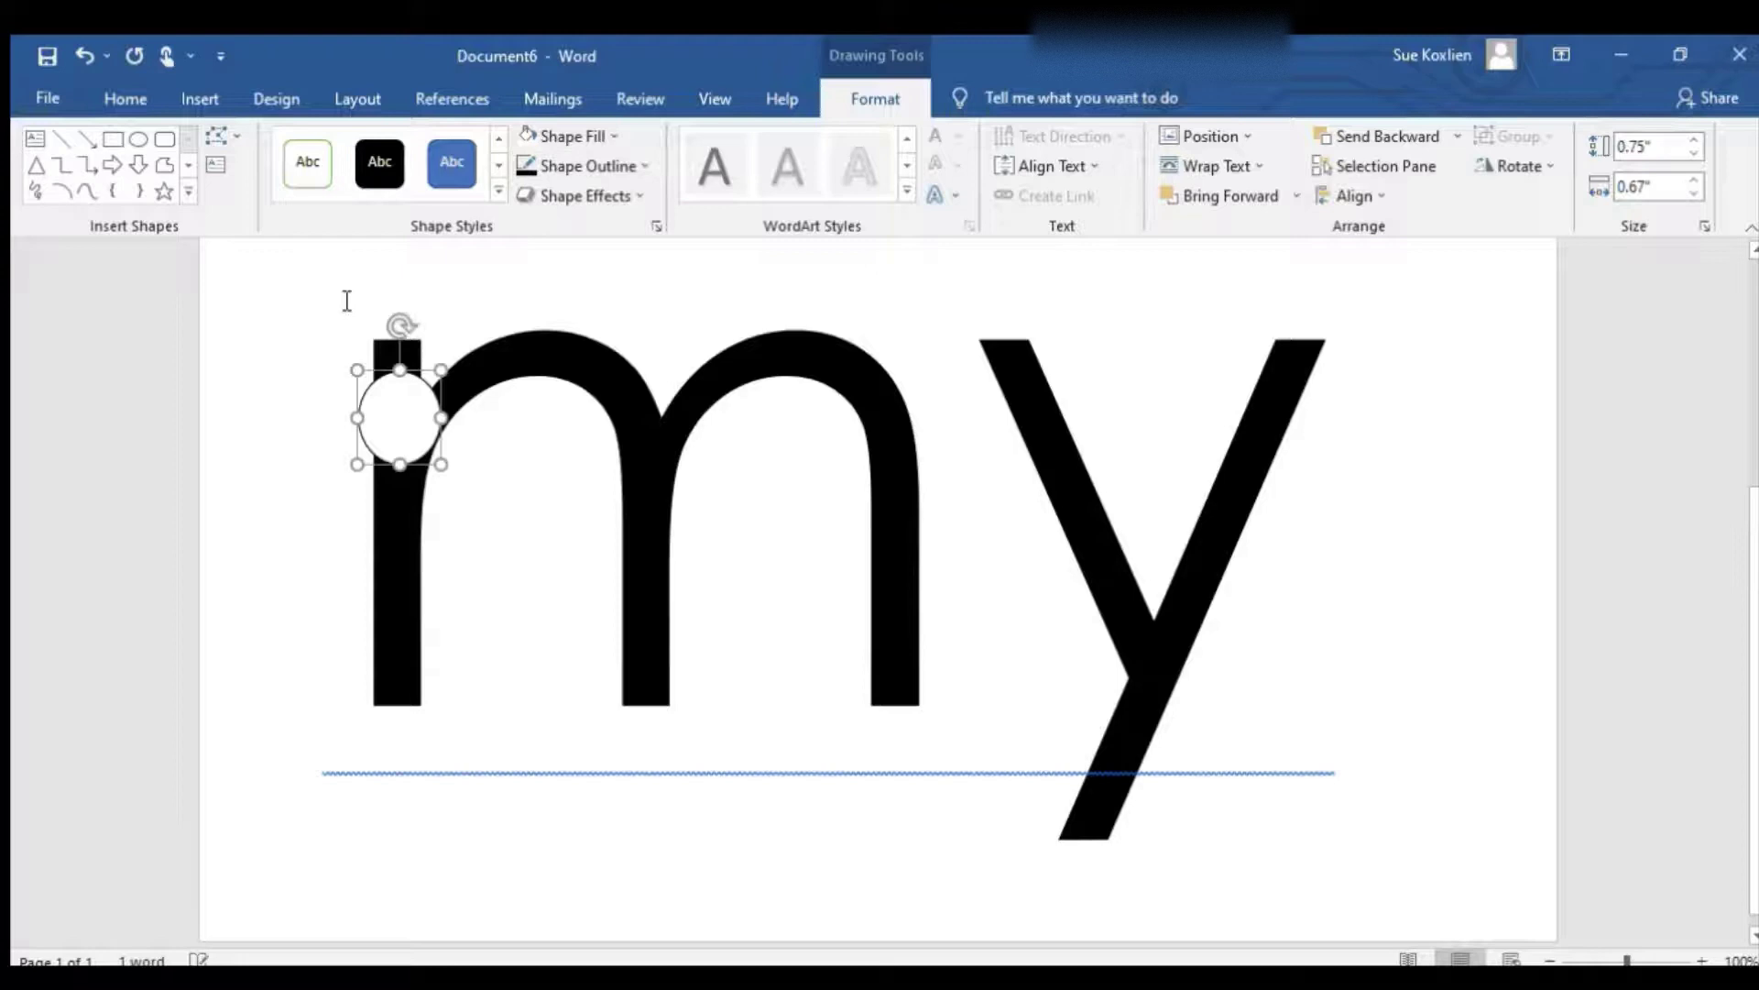
{"action": "left_click", "coordinate": [316, 304]}
Copy the oval and place the duplicate on the m's first stem, just below the original
{"action": "double_click", "coordinate": [405, 415]}
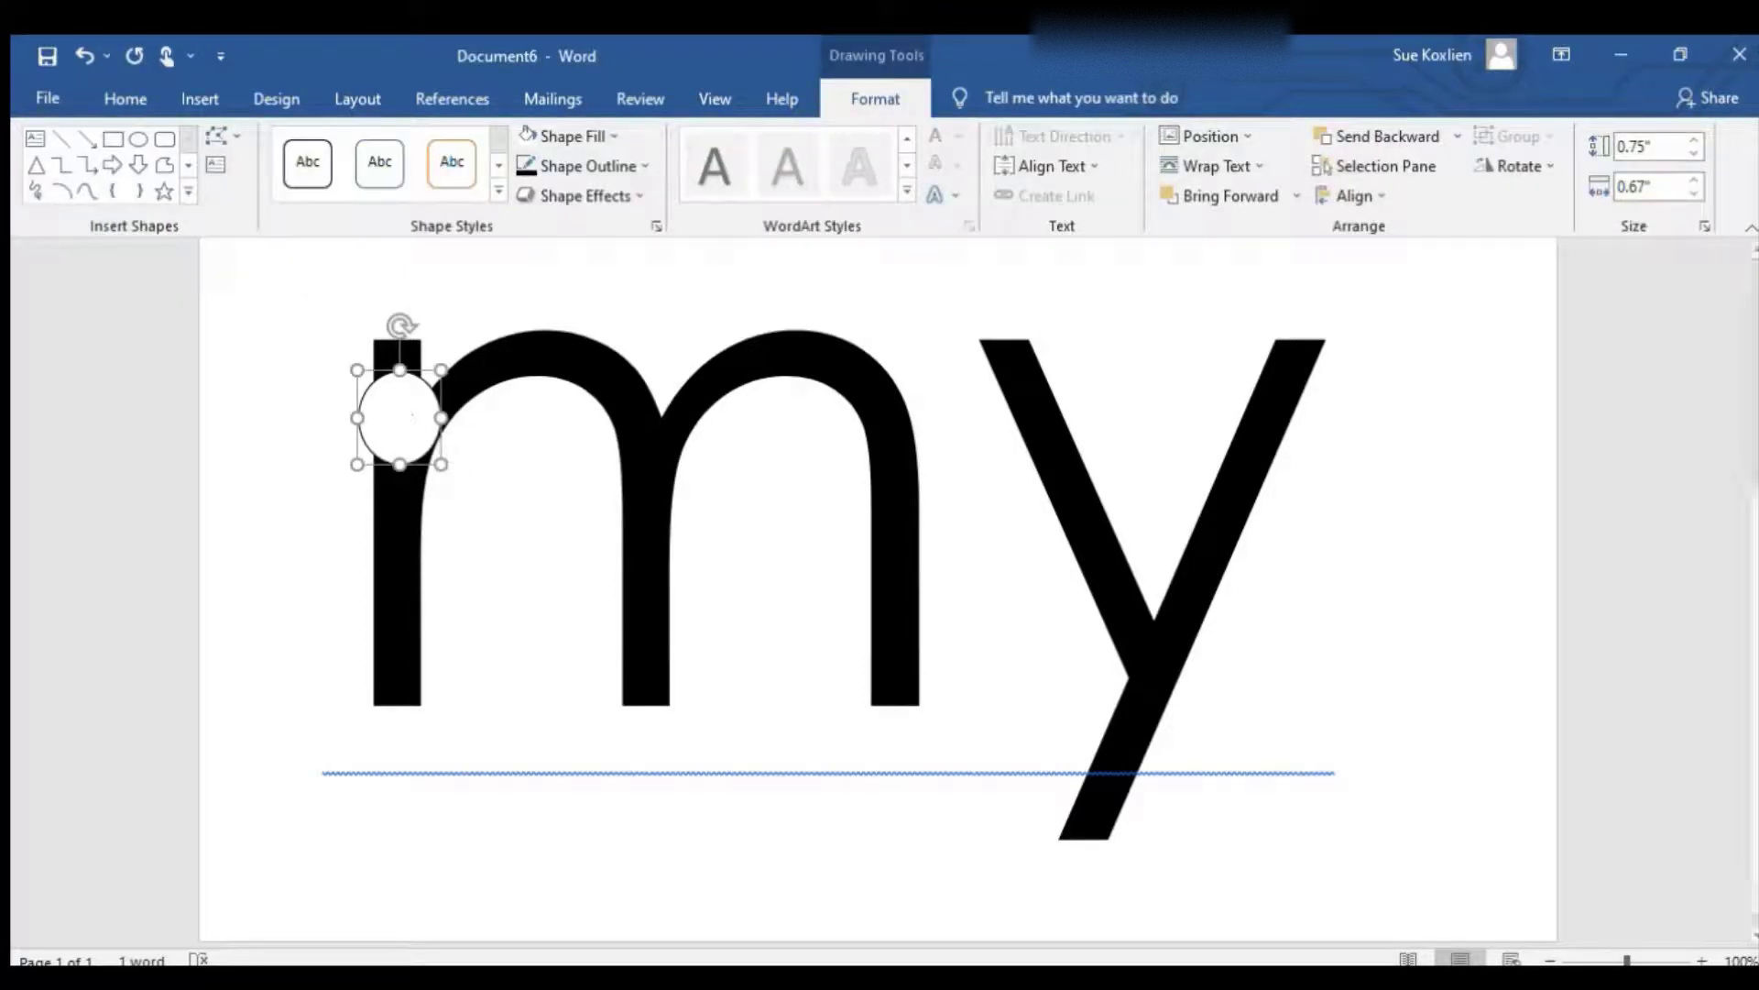
{"action": "left_click", "coordinate": [541, 302]}
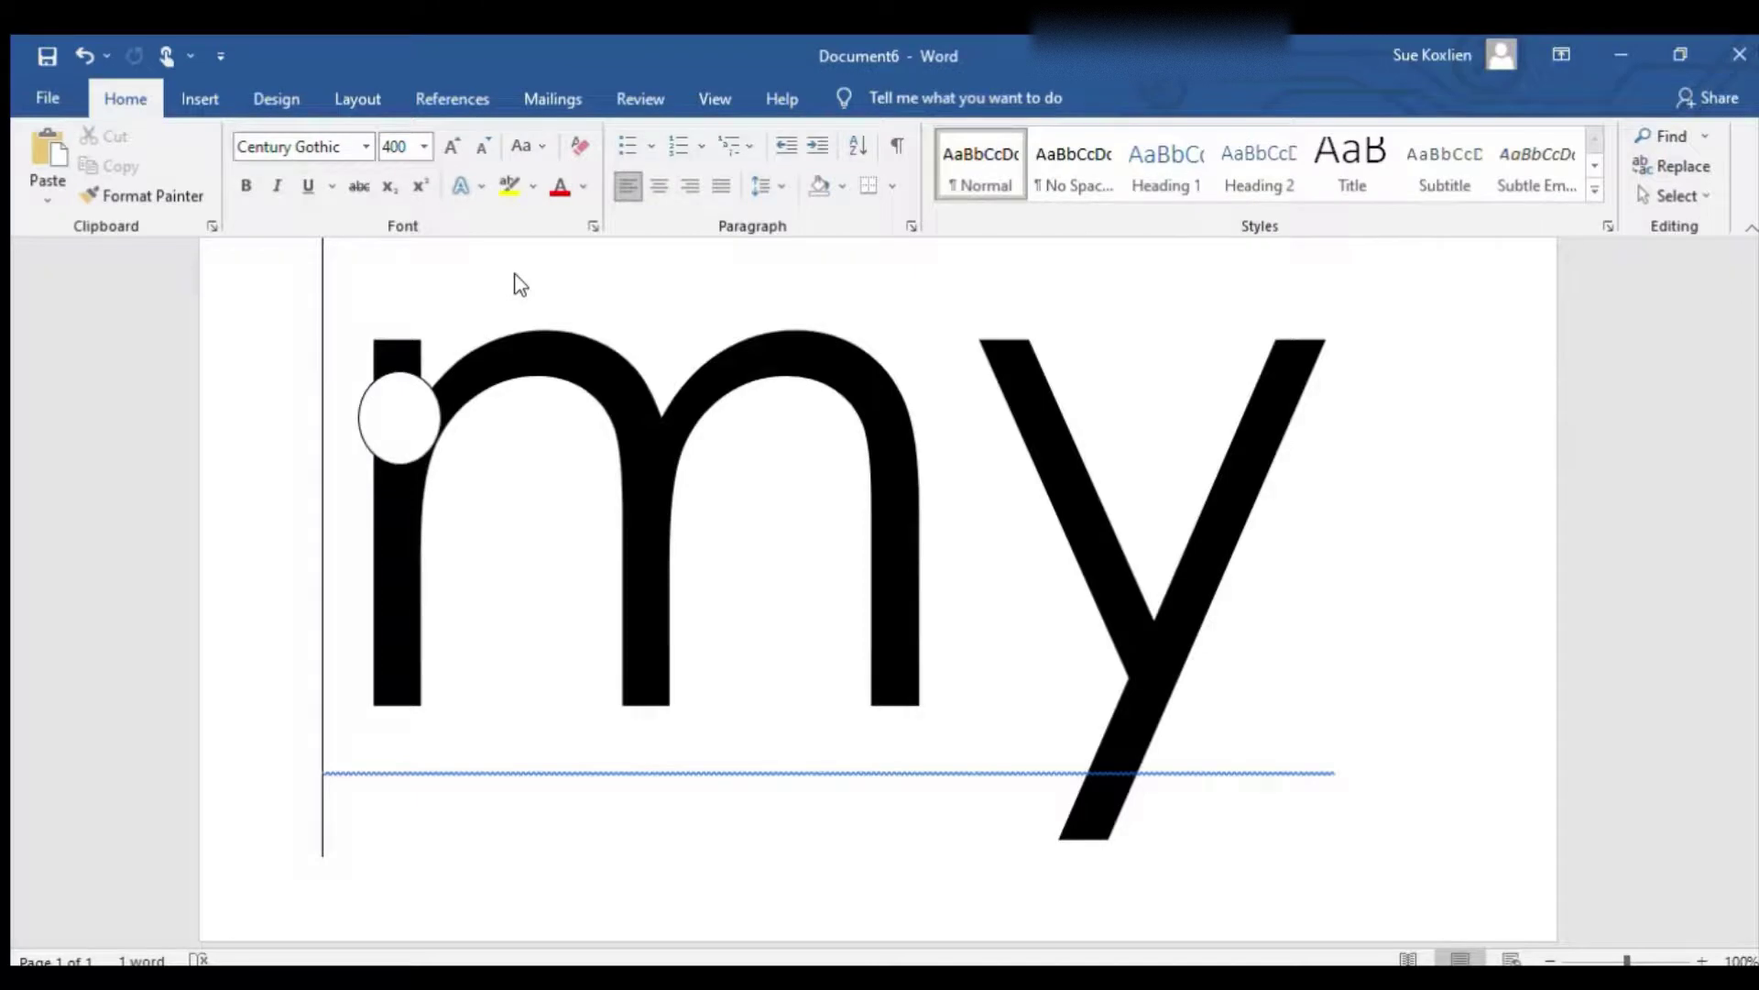
{"action": "key", "text": "ctrl+v"}
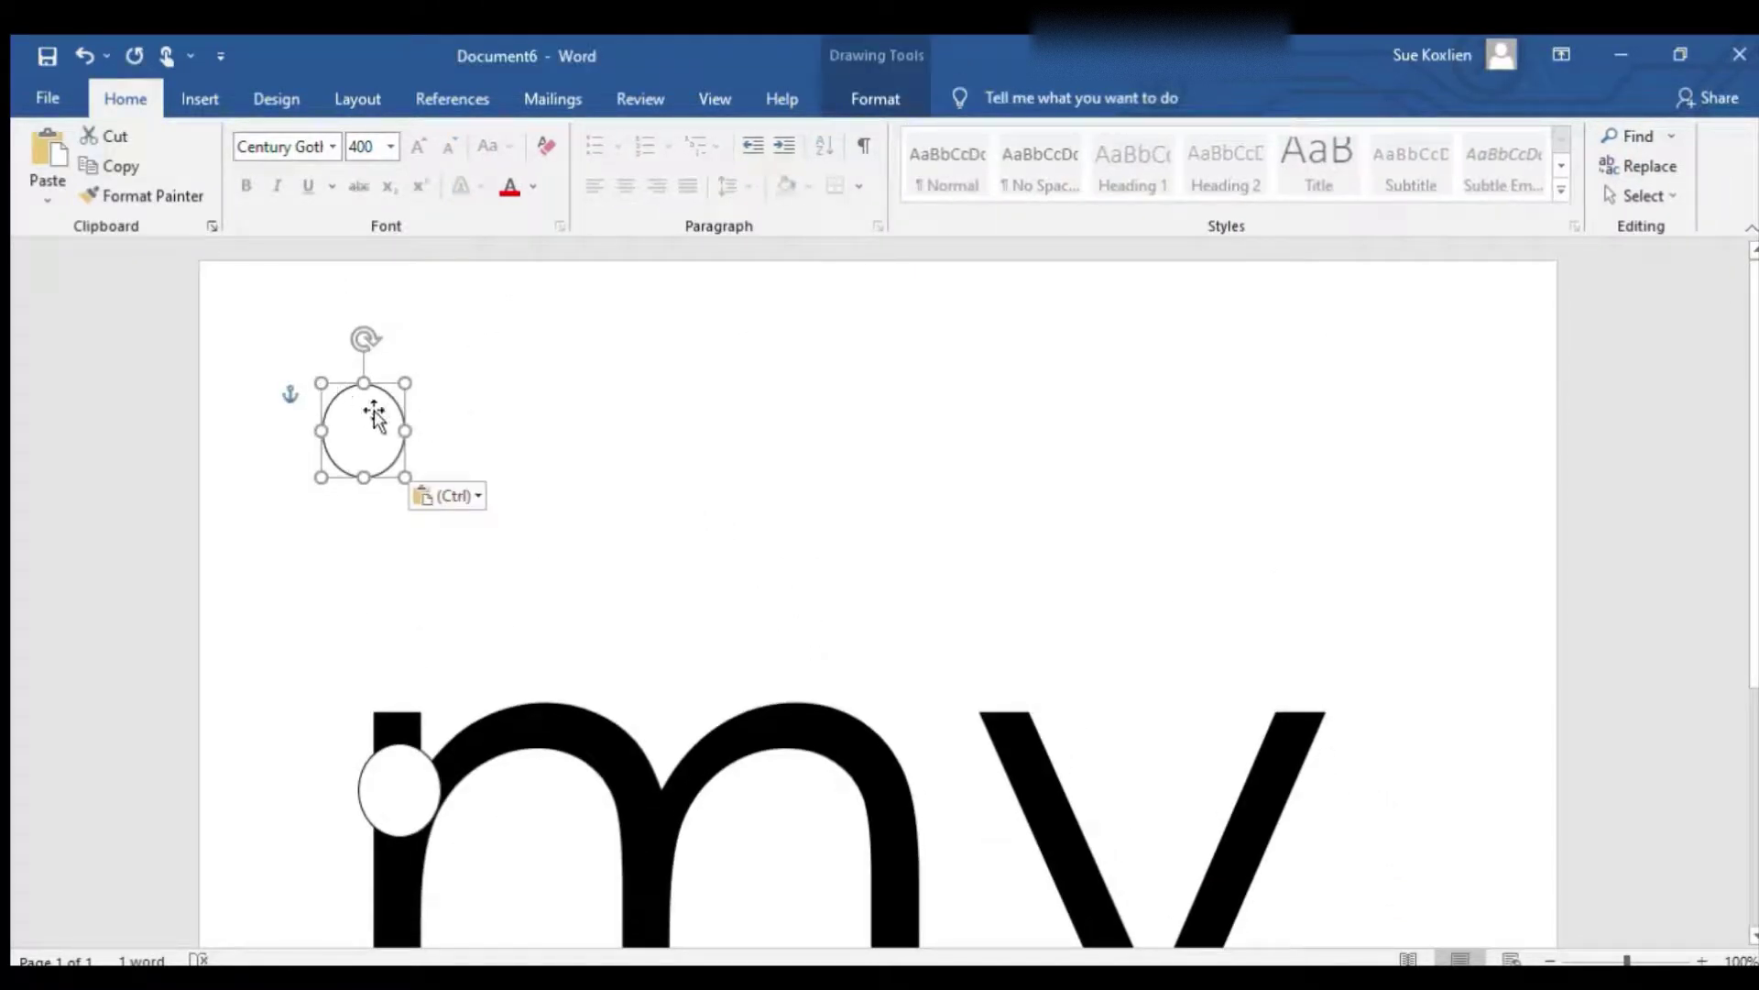
{"action": "left_click_drag", "start_coordinate": [364, 425], "coordinate": [431, 944]}
{"action": "scroll", "coordinate": [499, 841], "scroll_direction": "down", "scroll_amount": 4}
{"action": "left_click_drag", "start_coordinate": [437, 606], "coordinate": [401, 505]}
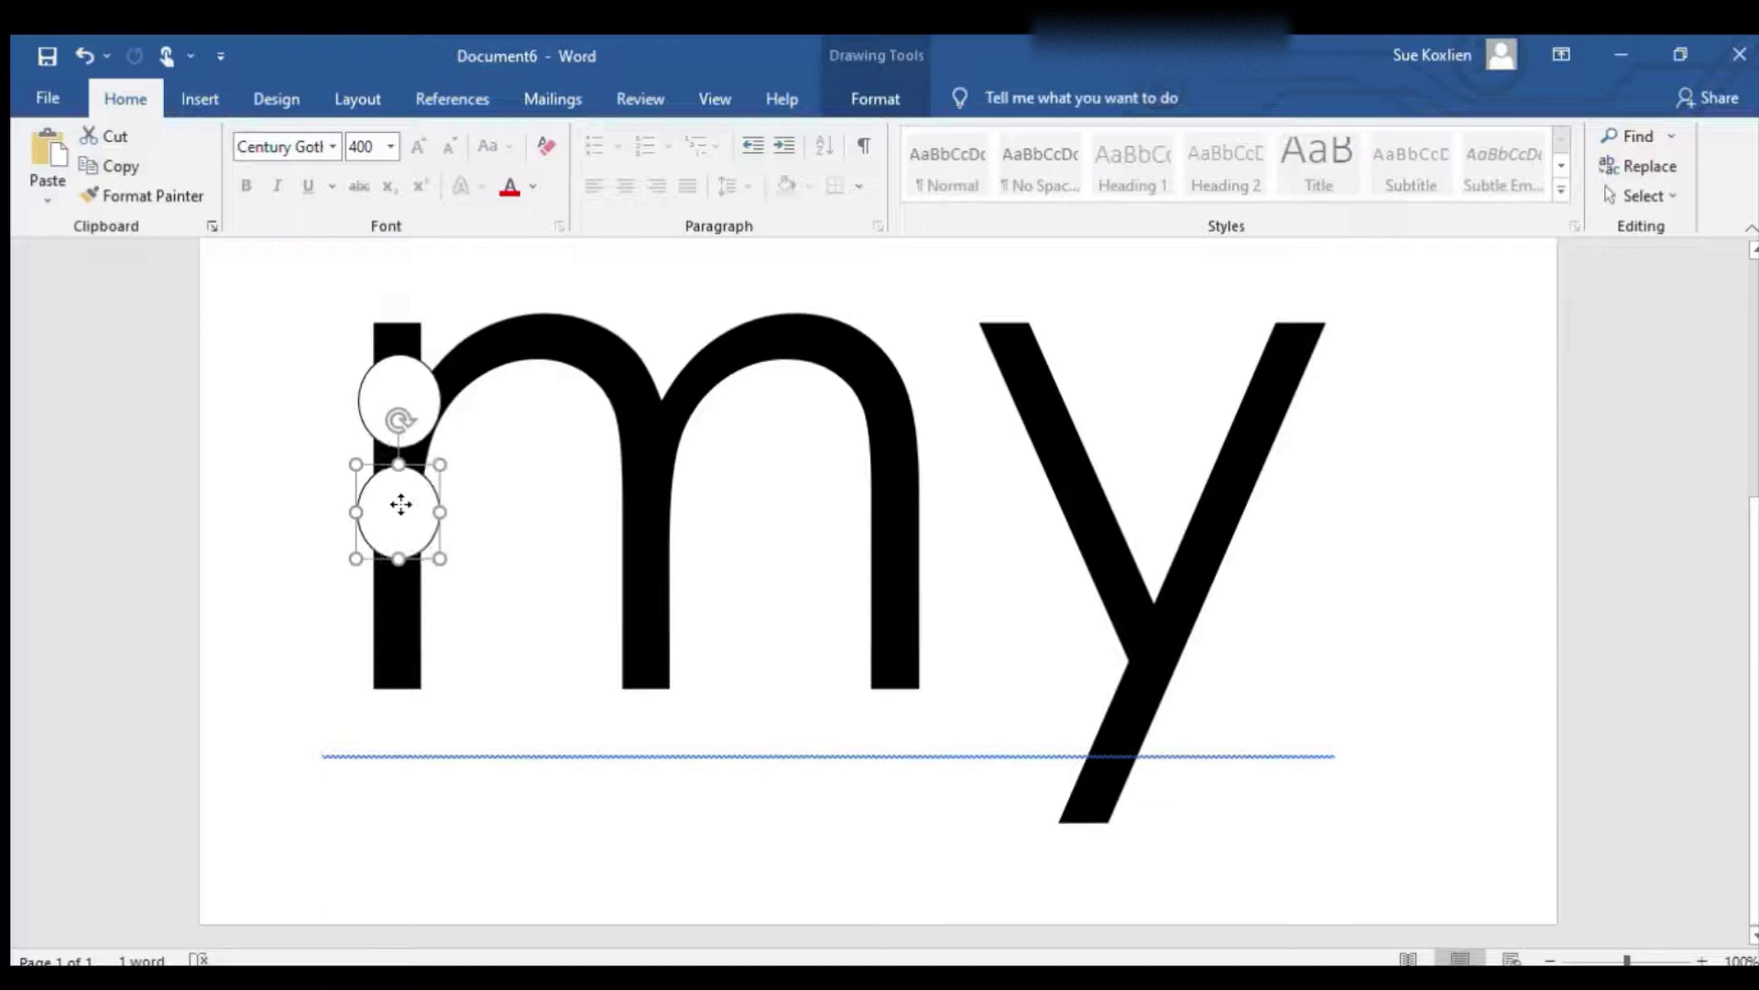
Paste a third oval and place it near the foot of the m's first stem
{"action": "left_click", "coordinate": [501, 606]}
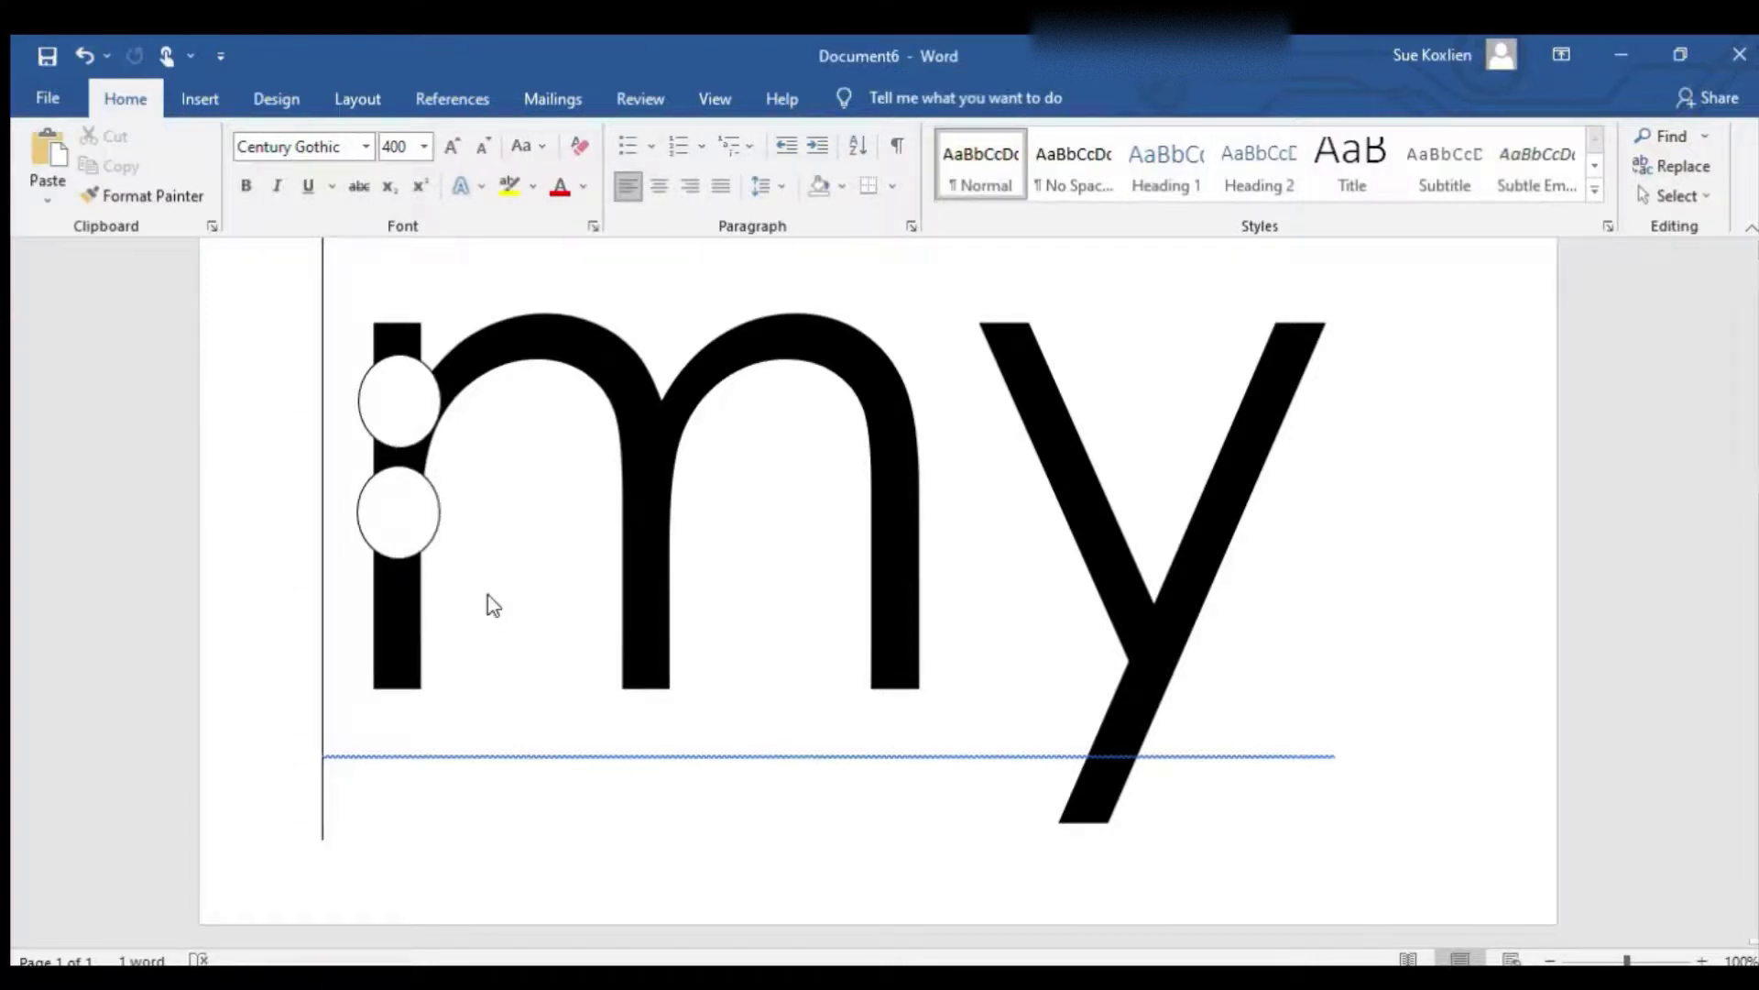
{"action": "key", "text": "ctrl+v"}
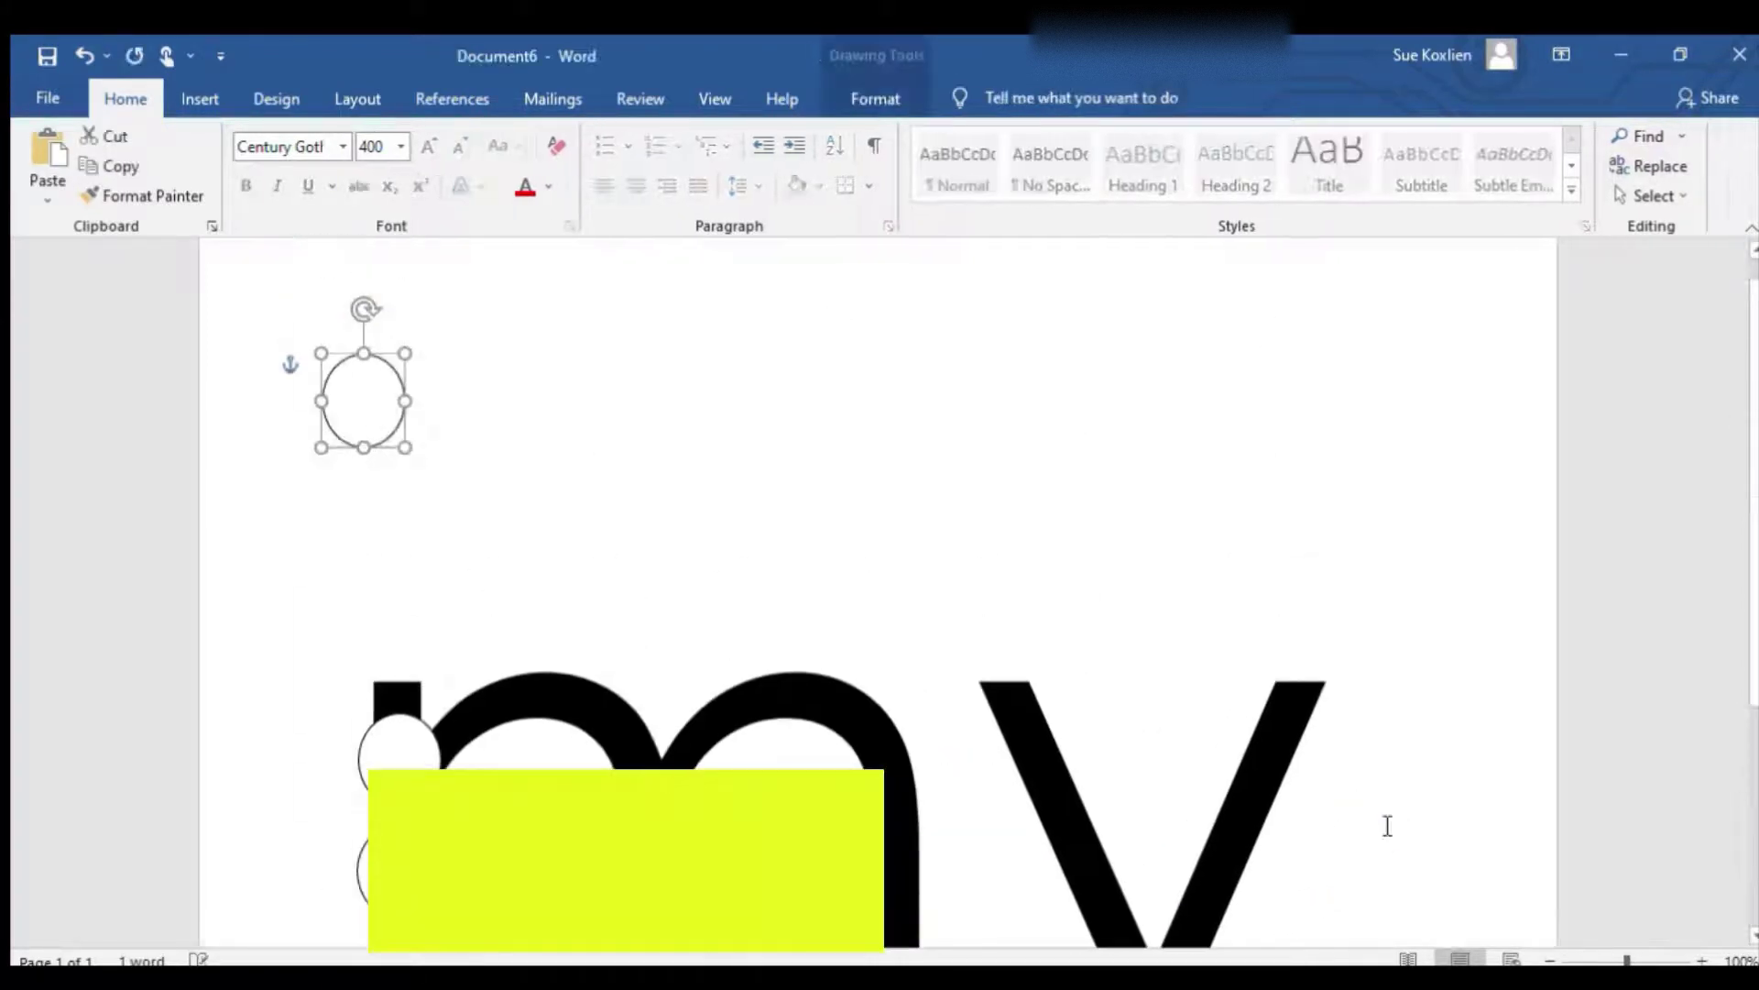
{"action": "left_click_drag", "start_coordinate": [366, 422], "coordinate": [446, 722]}
{"action": "scroll", "coordinate": [445, 711], "scroll_direction": "down", "scroll_amount": 3}
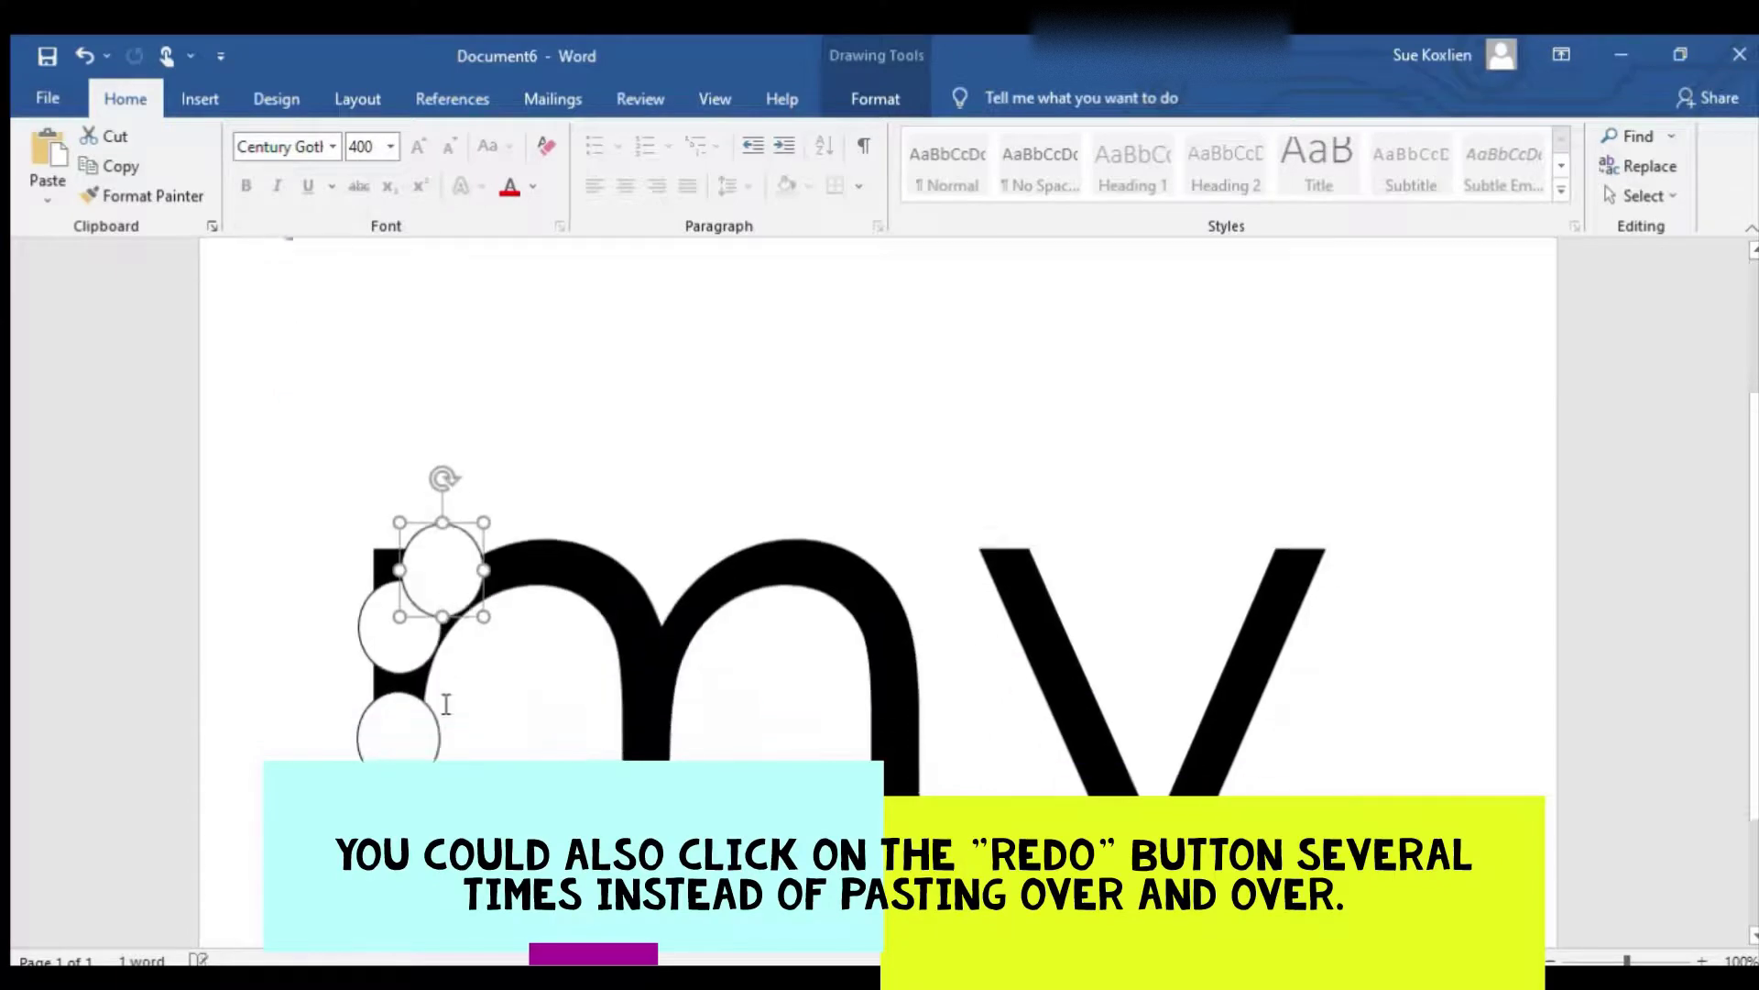
{"action": "left_click_drag", "start_coordinate": [455, 514], "coordinate": [397, 759]}
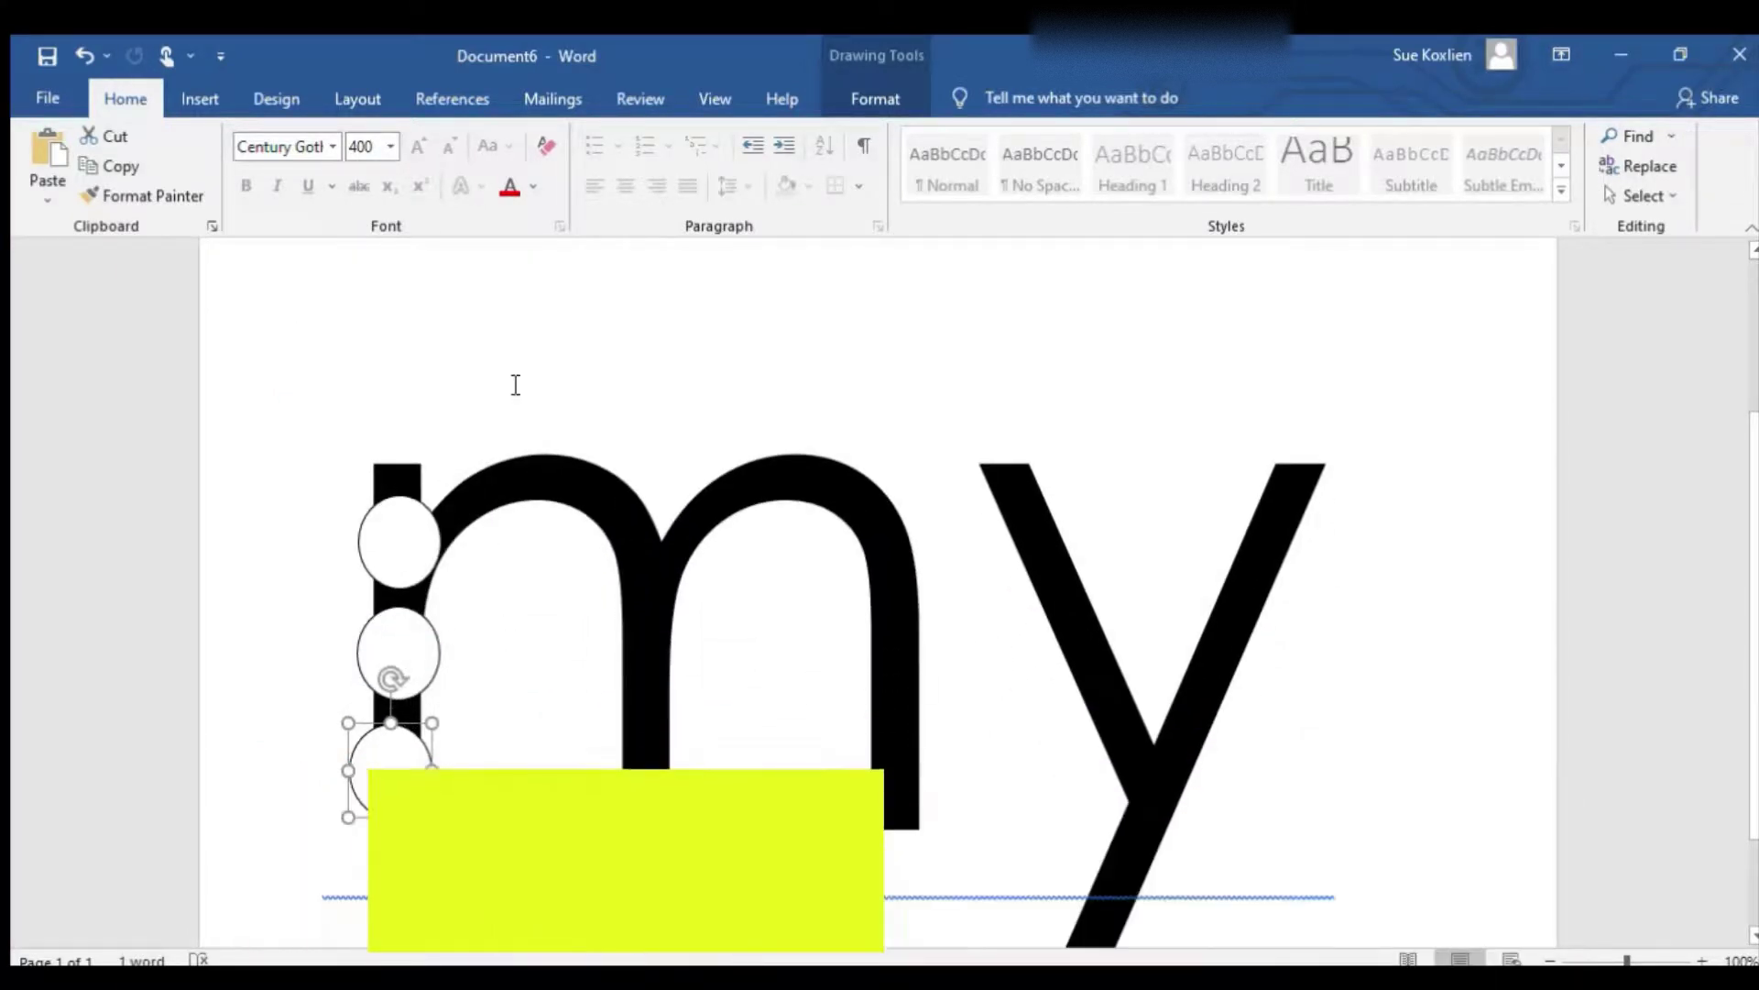
Paste another oval and place it on top of the m's first arch
{"action": "left_click", "coordinate": [503, 374]}
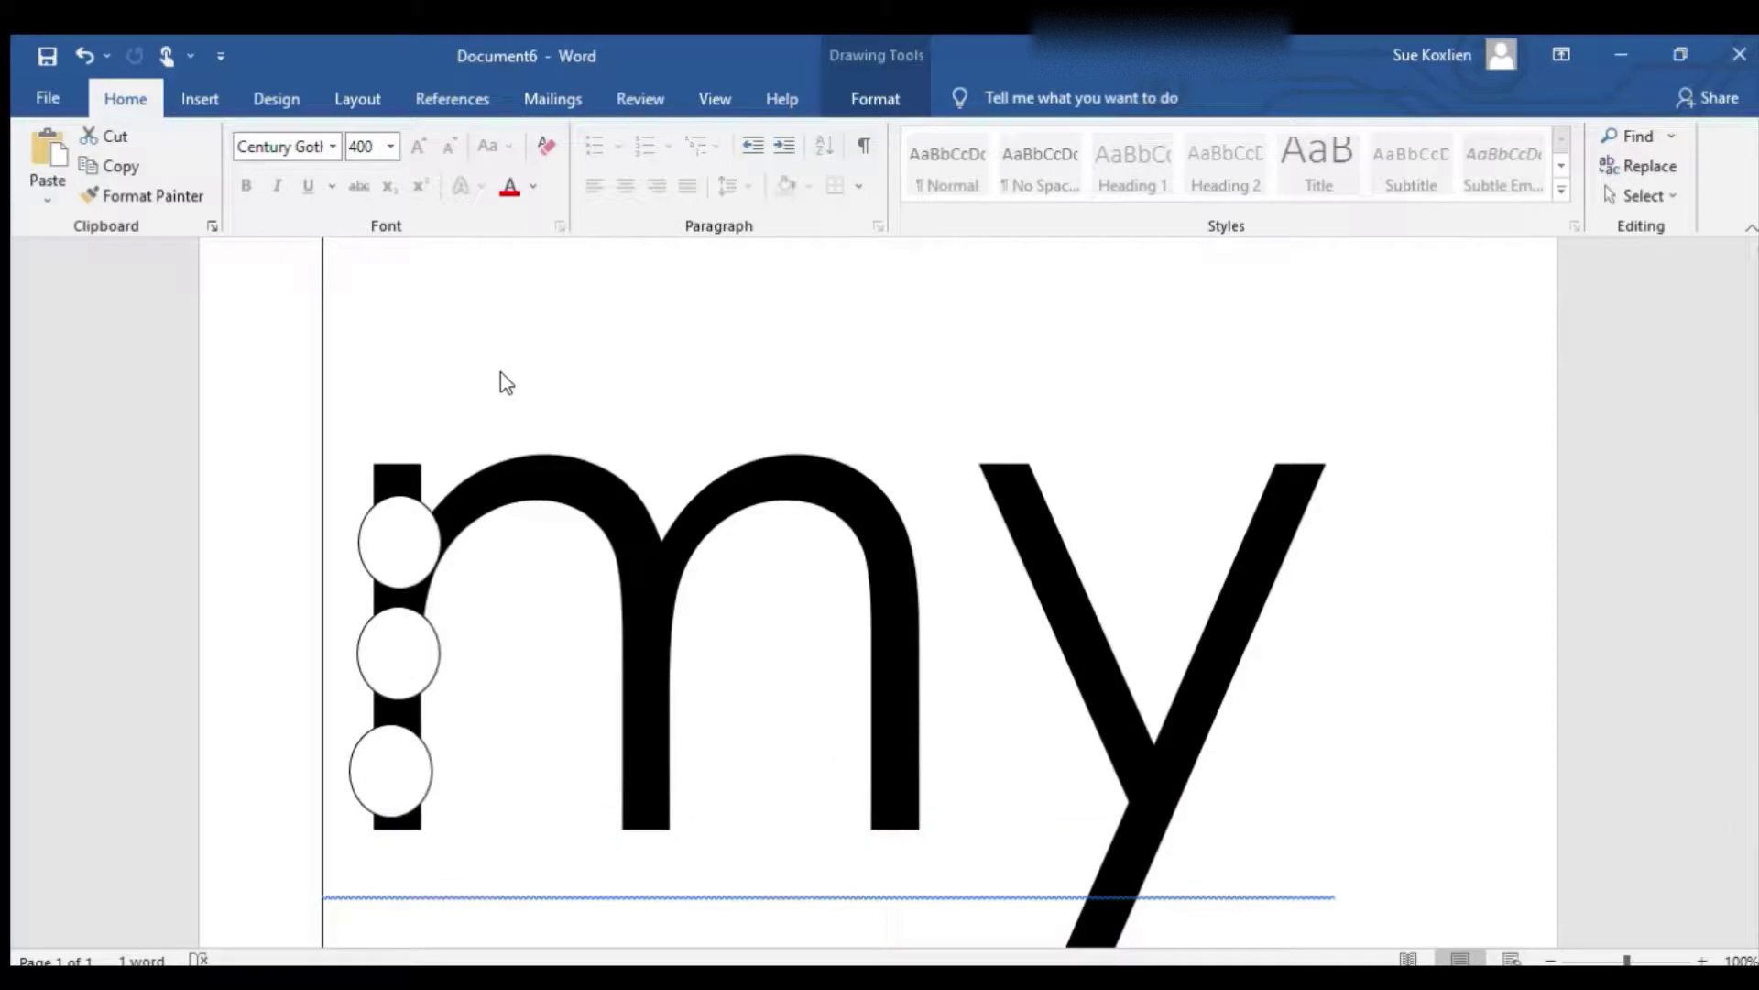
{"action": "key", "text": "ctrl+v"}
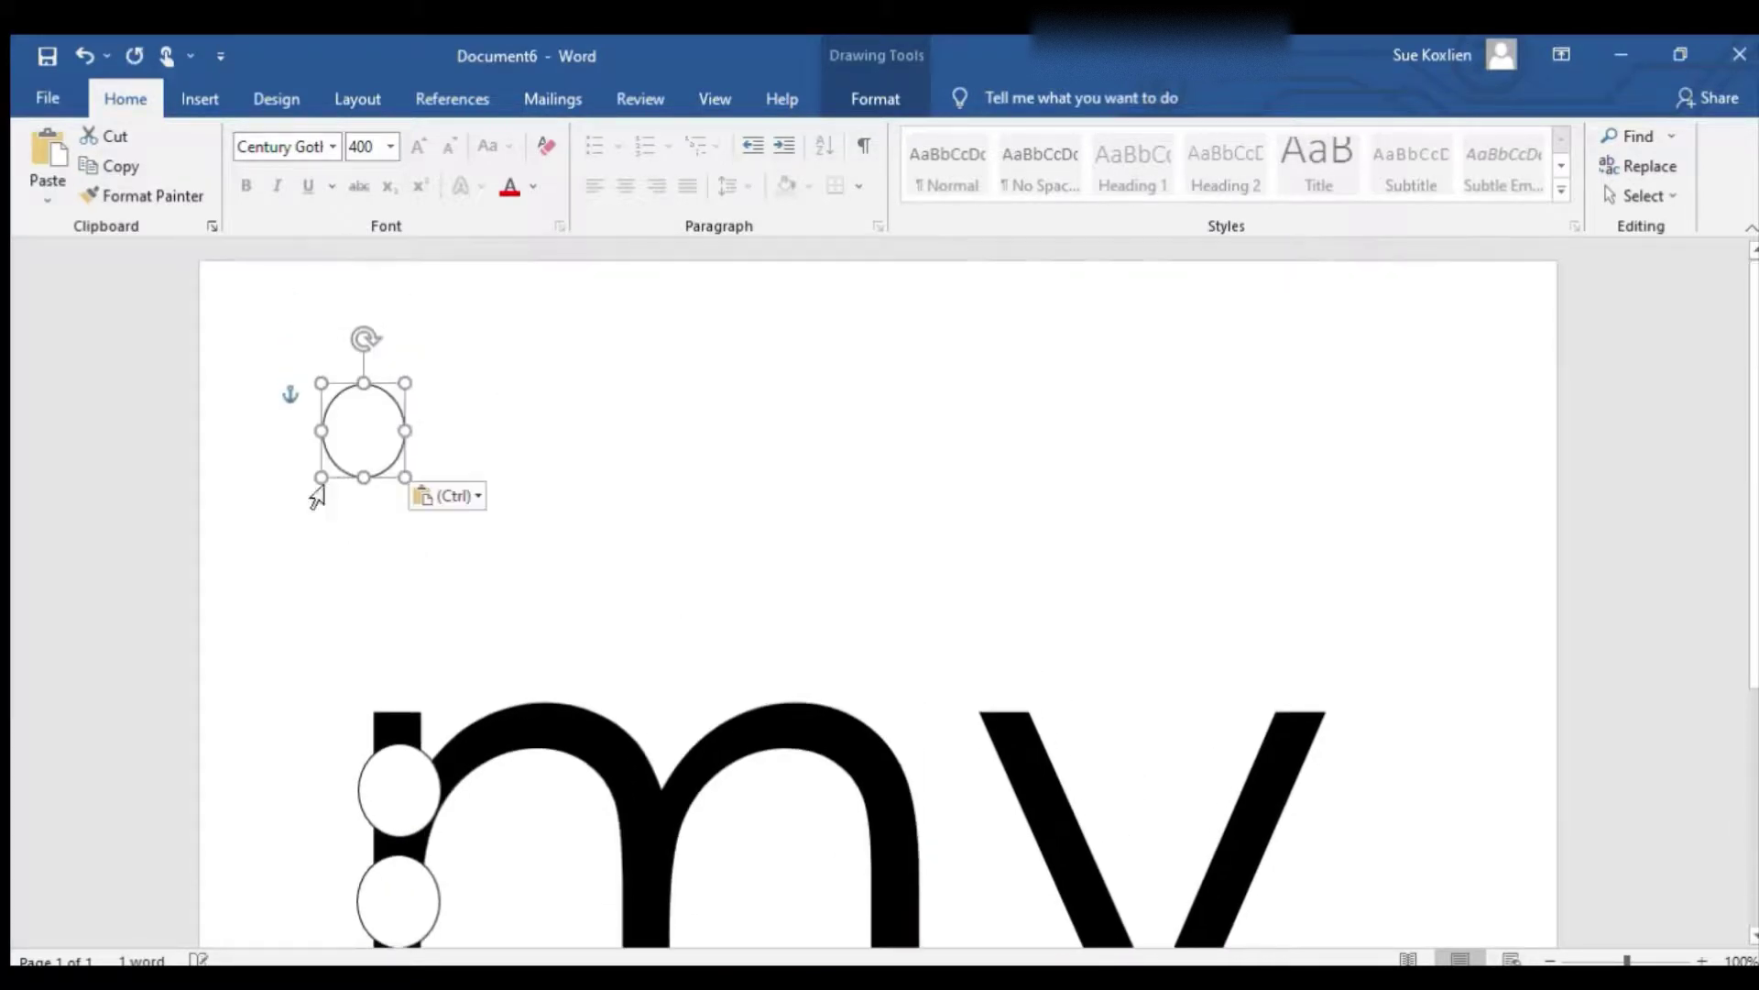
{"action": "left_click_drag", "start_coordinate": [381, 432], "coordinate": [542, 723]}
{"action": "scroll", "coordinate": [730, 528], "scroll_direction": "down", "scroll_amount": 3}
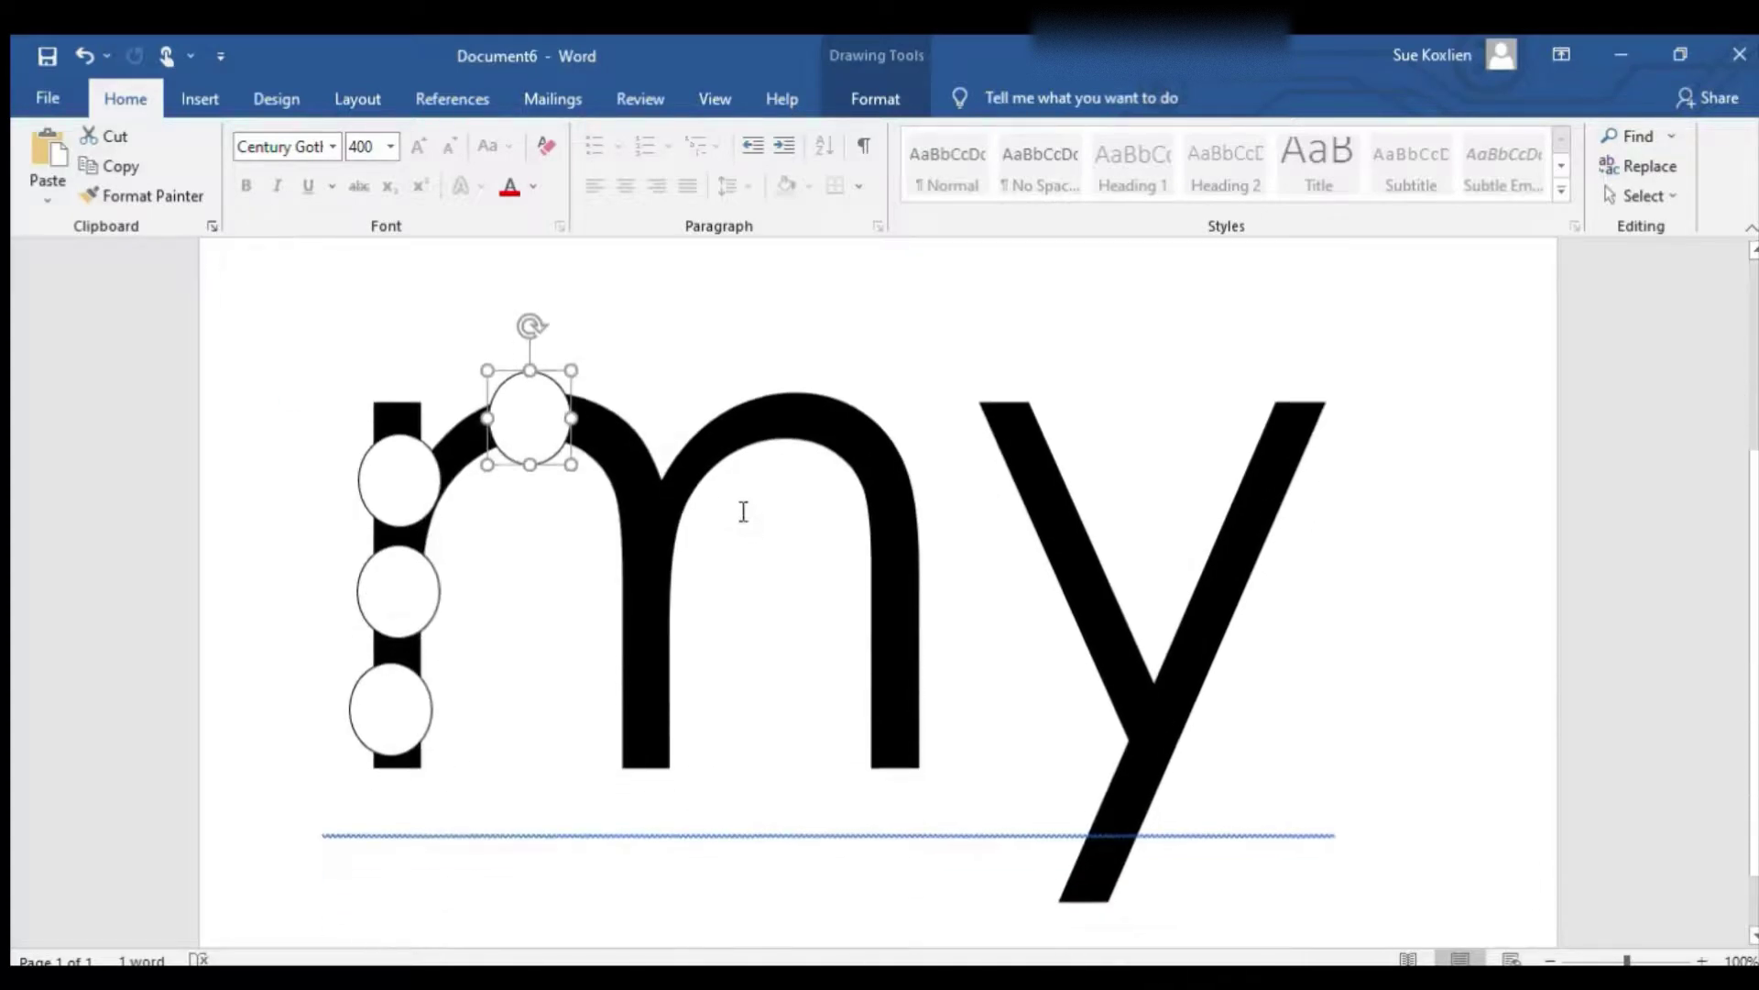
Paste another oval and place it at the upper end of the m's middle stem
{"action": "left_click", "coordinate": [786, 605]}
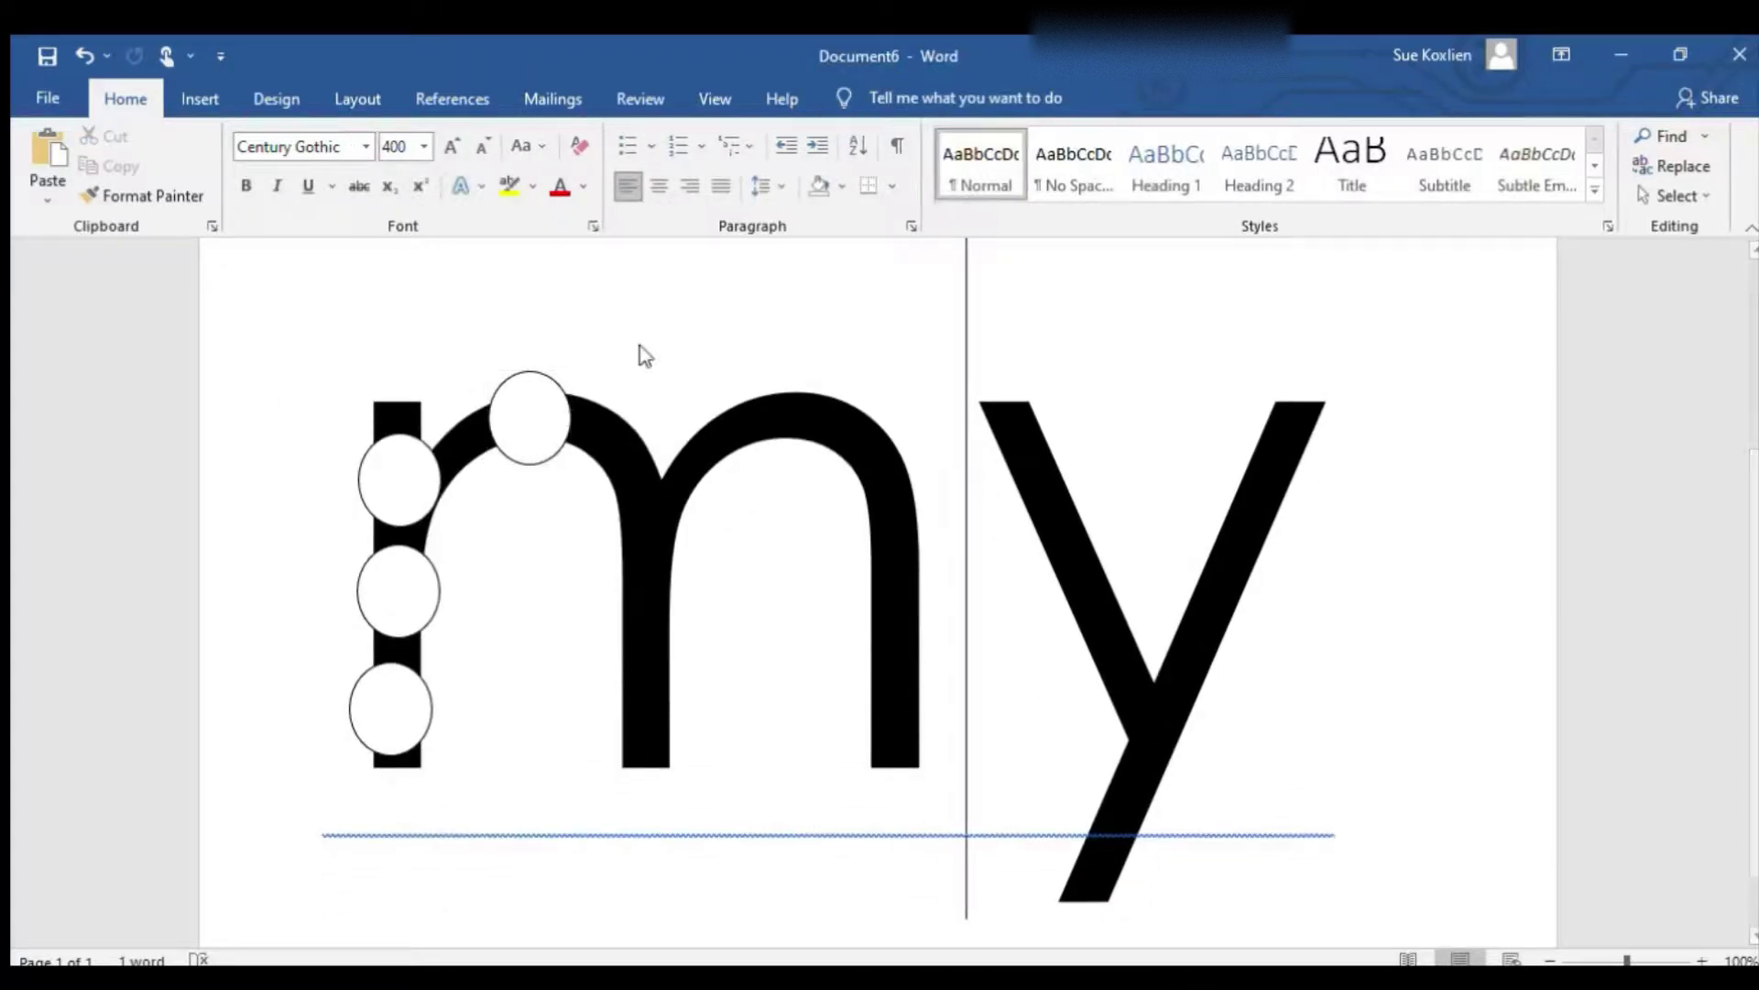
{"action": "key", "text": "ctrl+v"}
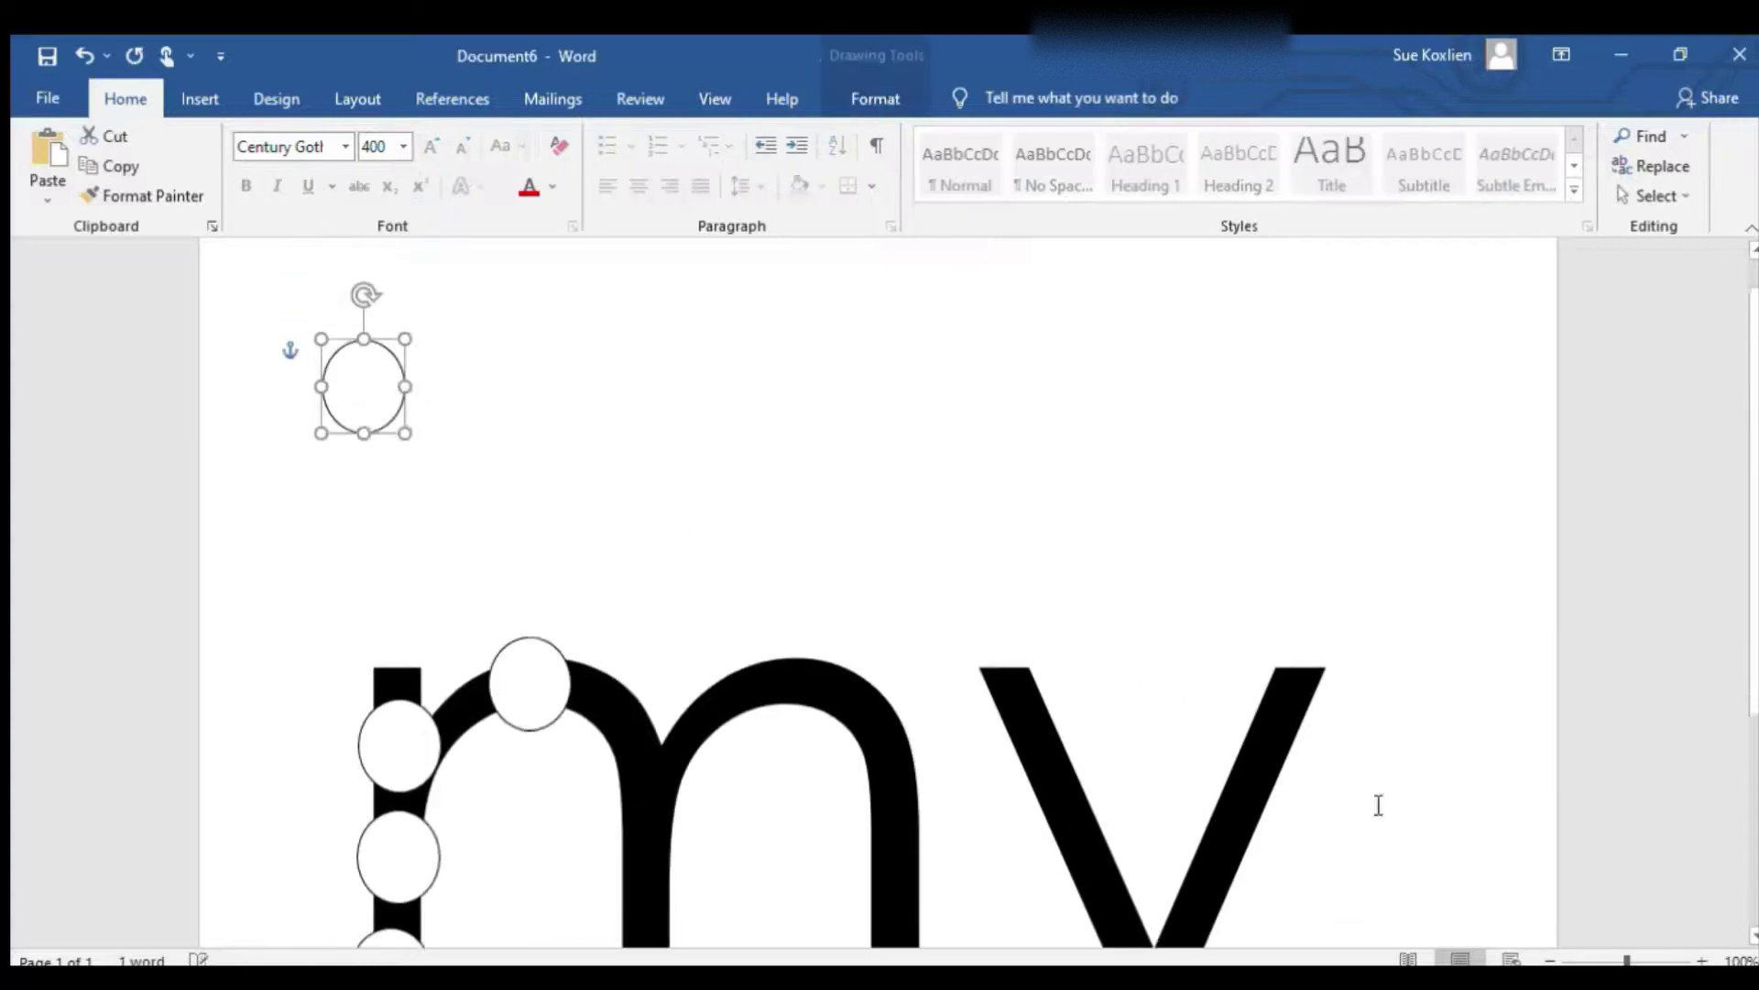
{"action": "left_click_drag", "start_coordinate": [366, 417], "coordinate": [651, 834]}
{"action": "scroll", "coordinate": [758, 538], "scroll_direction": "down", "scroll_amount": 5}
Paste another oval and place it on the lower part of the m's middle stem
{"action": "left_click", "coordinate": [760, 550]}
{"action": "key", "text": "ctrl+v"}
{"action": "left_click_drag", "start_coordinate": [389, 409], "coordinate": [831, 763]}
{"action": "scroll", "coordinate": [832, 762], "scroll_direction": "down", "scroll_amount": 3}
{"action": "left_click_drag", "start_coordinate": [810, 585], "coordinate": [651, 793]}
Paste another oval and place it on the m's second arch
{"action": "left_click", "coordinate": [694, 357]}
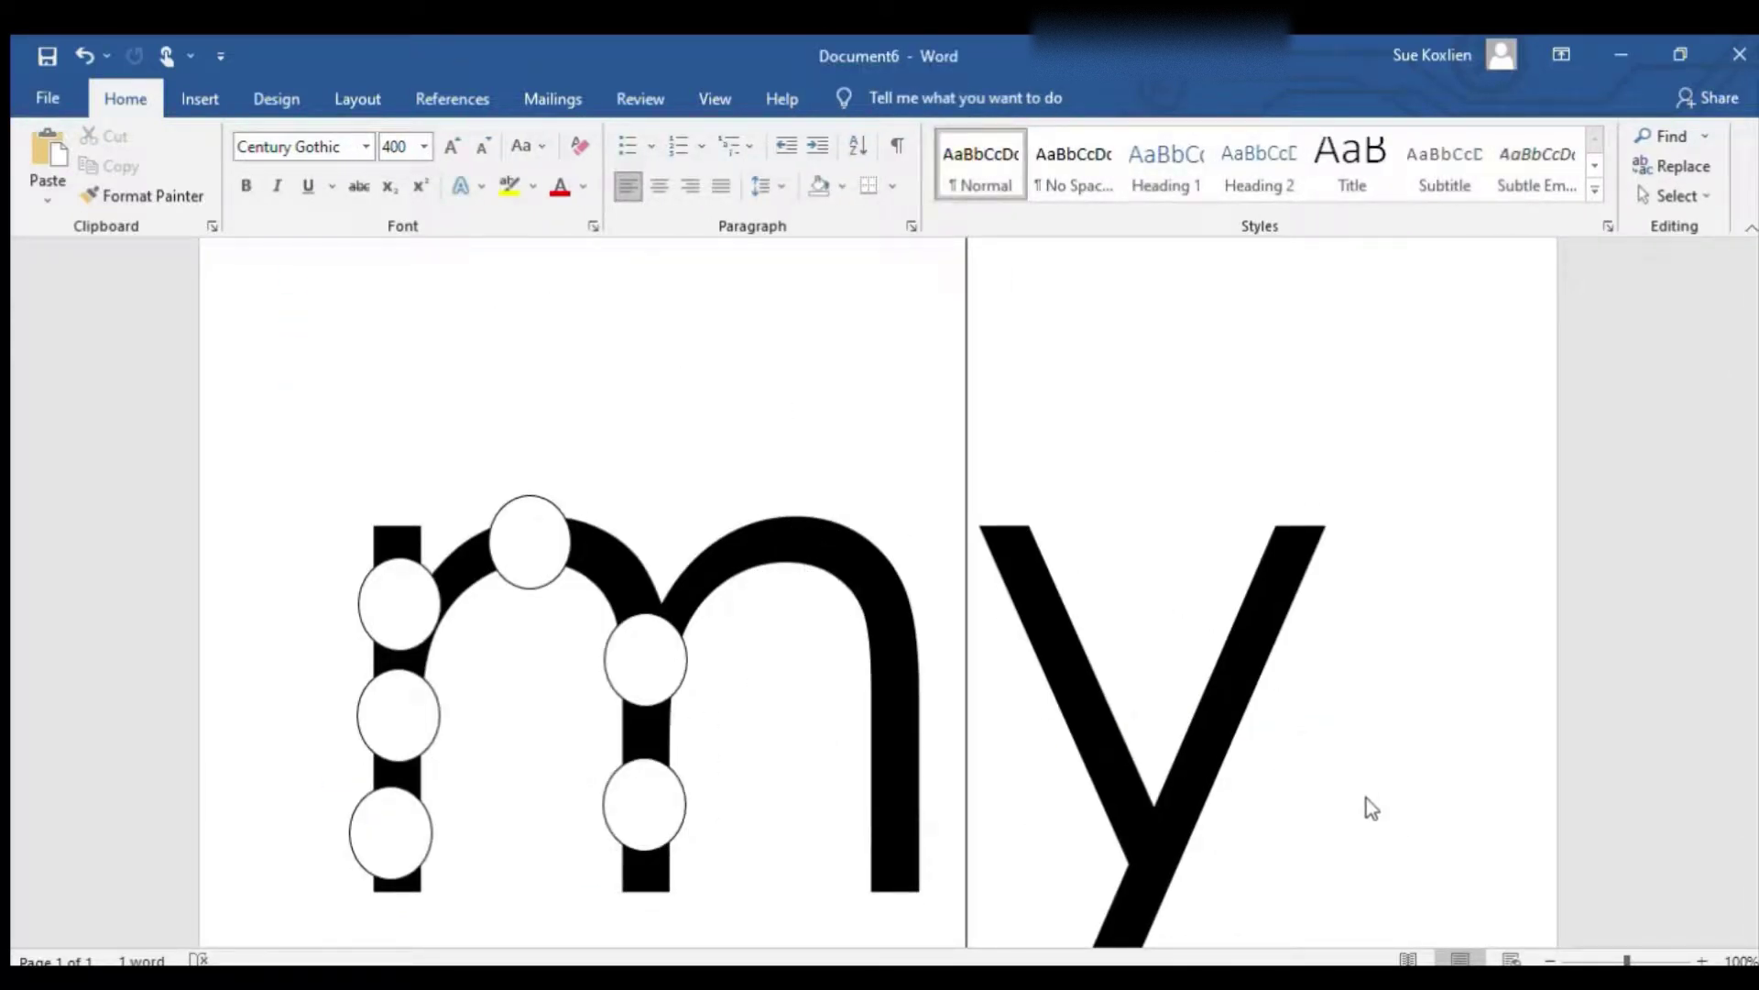
{"action": "key", "text": "ctrl+v"}
{"action": "mouse_move", "coordinate": [363, 438]}
{"action": "left_mouse_down"}
{"action": "mouse_move", "coordinate": [707, 636]}
{"action": "mouse_move", "coordinate": [762, 742]}
{"action": "left_mouse_up"}
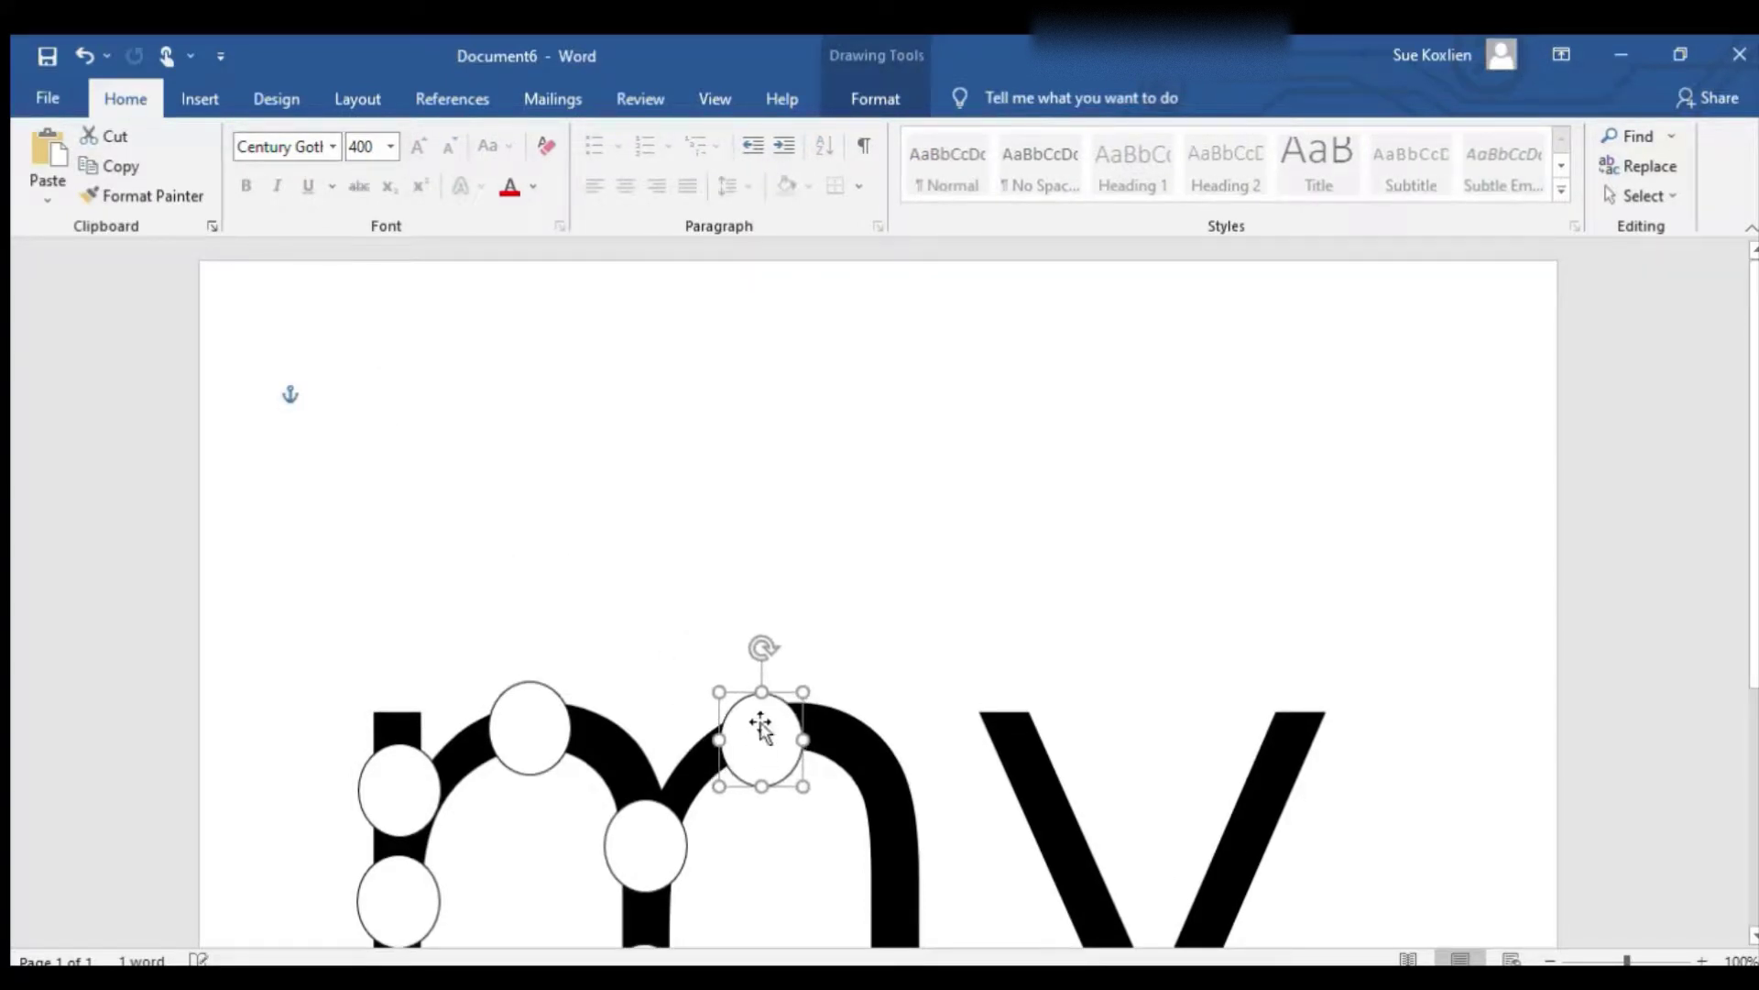
Paste another oval and place it on the upper part of the m's right stem
{"action": "left_click", "coordinate": [753, 520]}
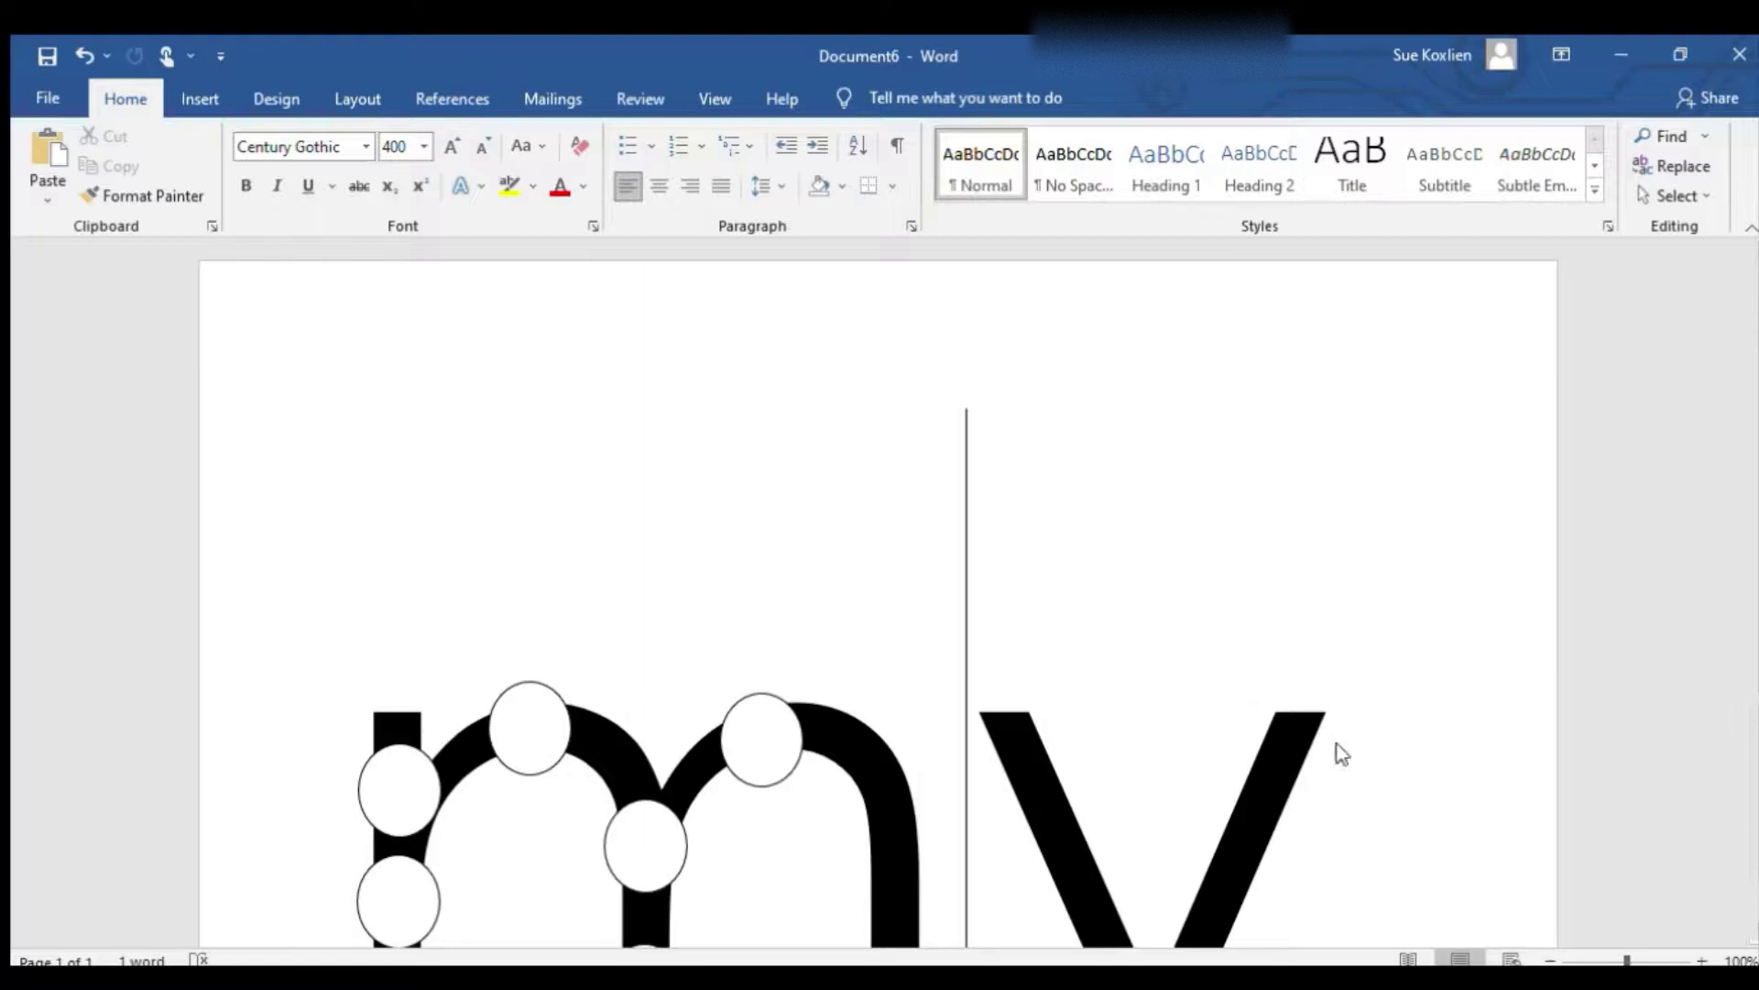
{"action": "key", "text": "ctrl+v"}
{"action": "left_click_drag", "start_coordinate": [364, 432], "coordinate": [891, 836]}
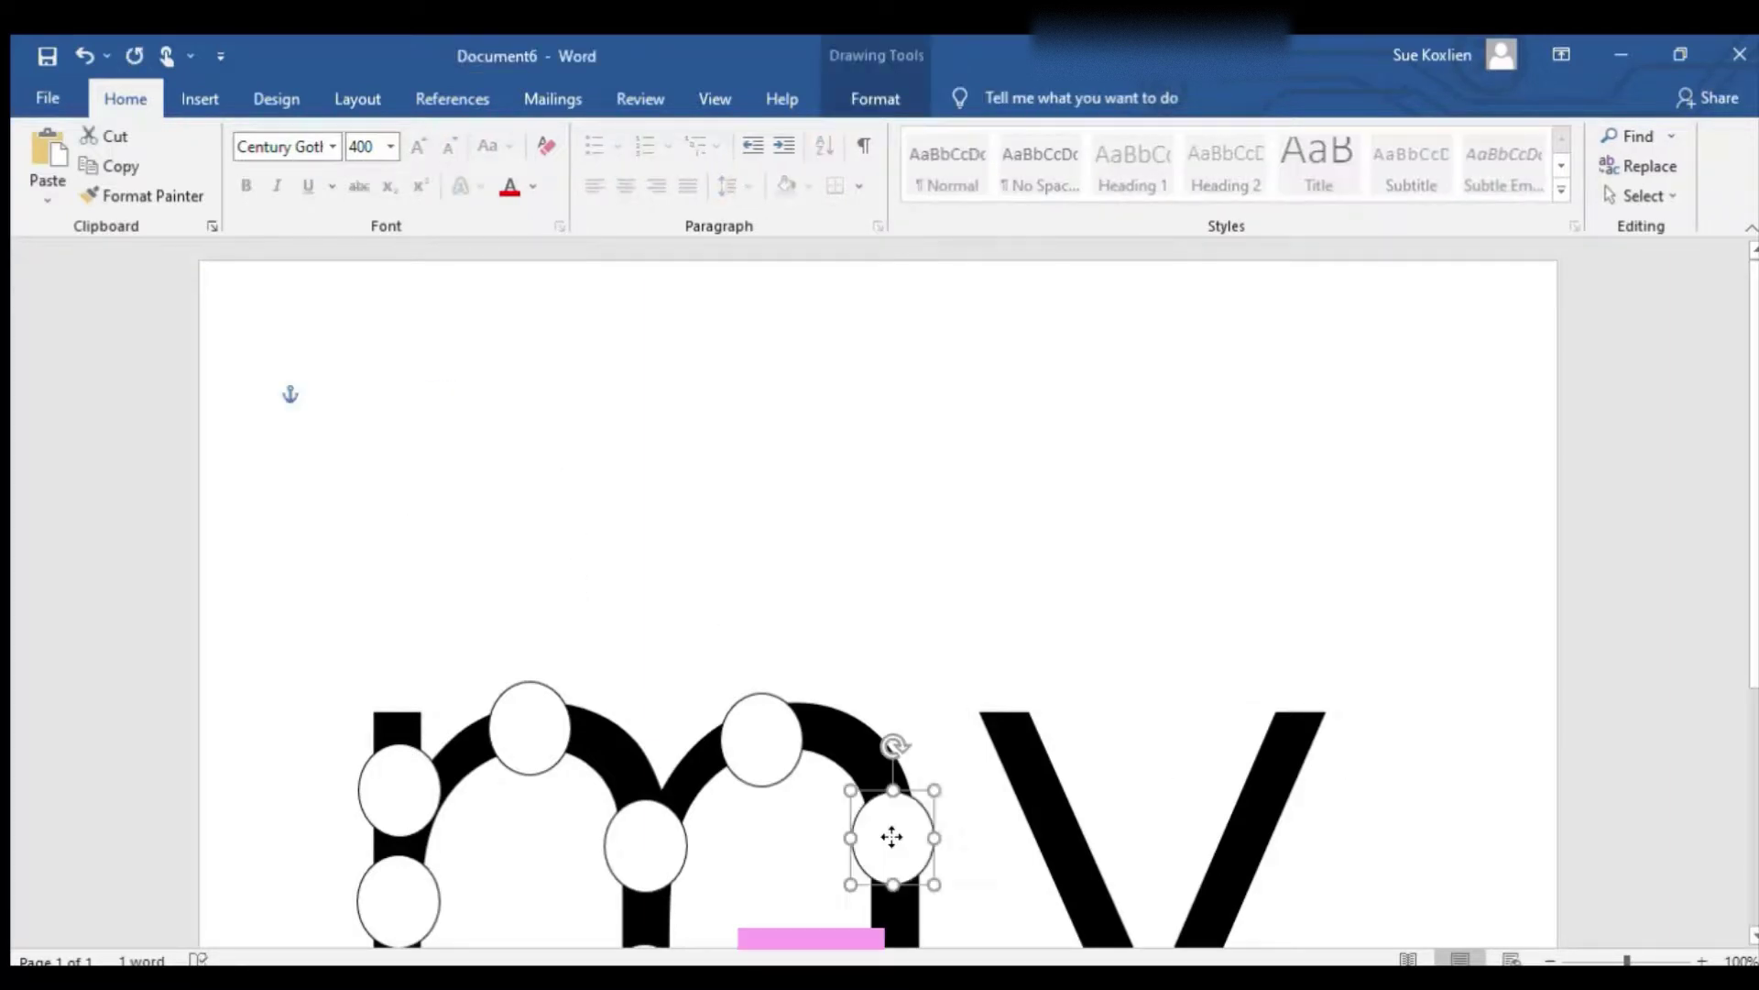
Paste another oval and place it on the lower part of the m's right stem
{"action": "left_click", "coordinate": [862, 585]}
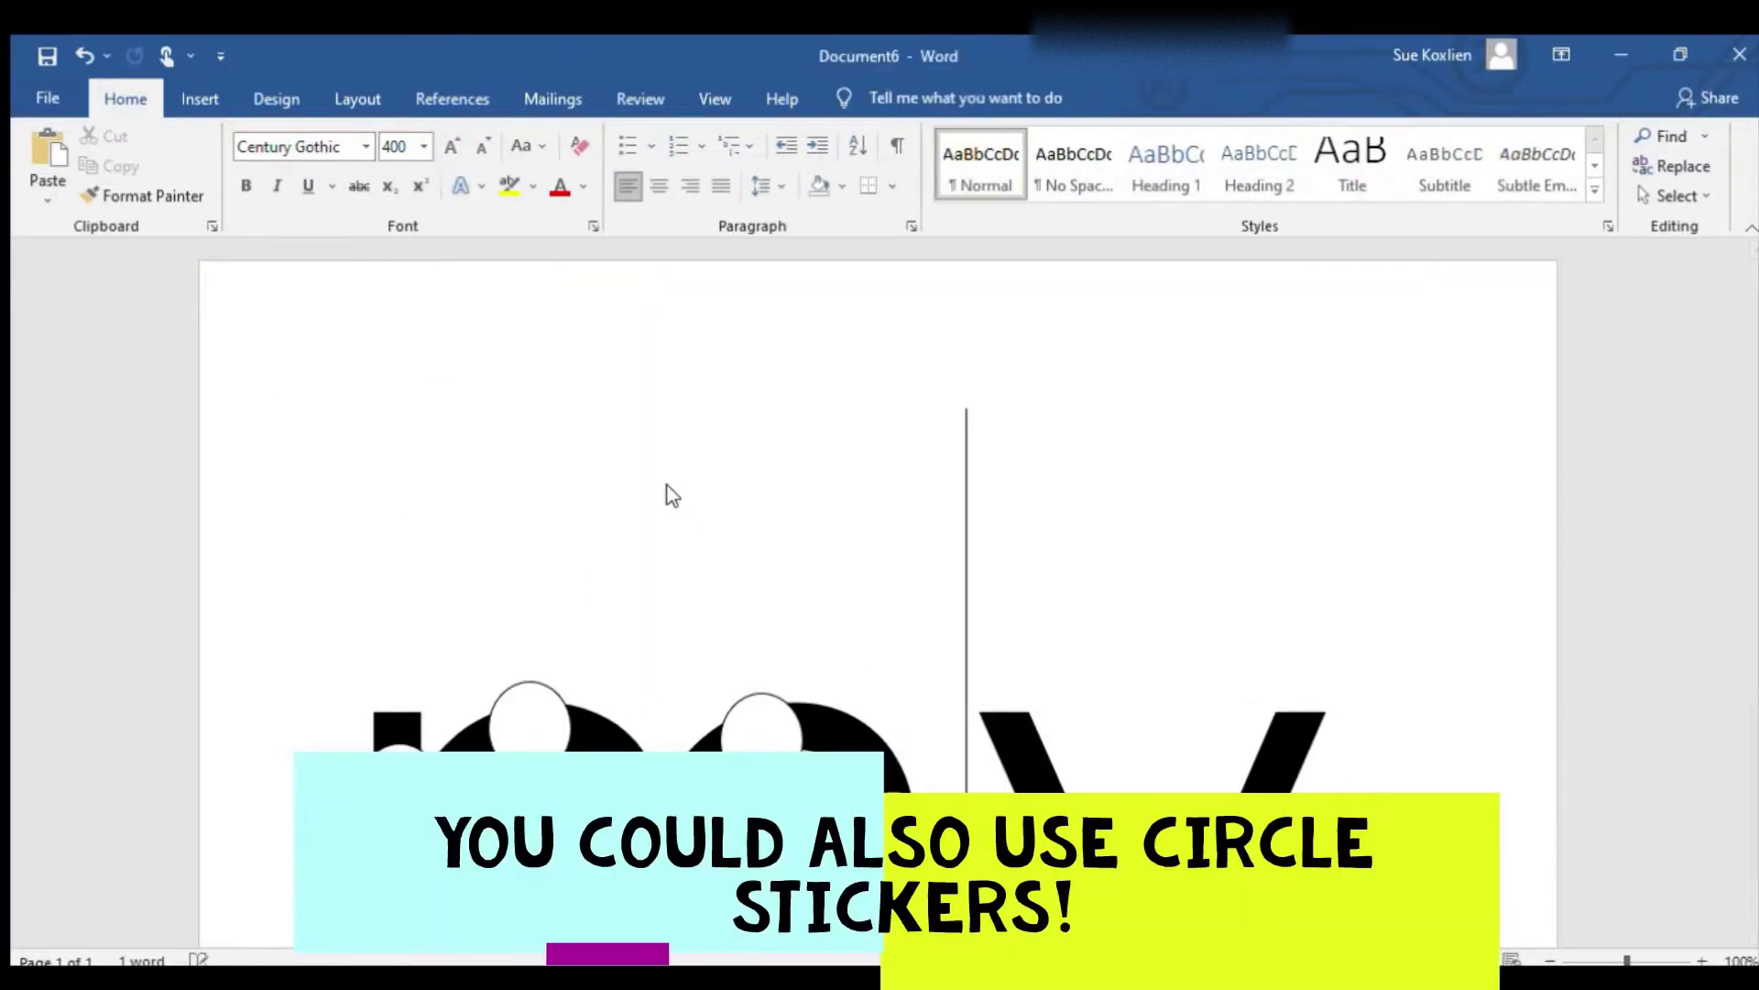
{"action": "key", "text": "ctrl+v"}
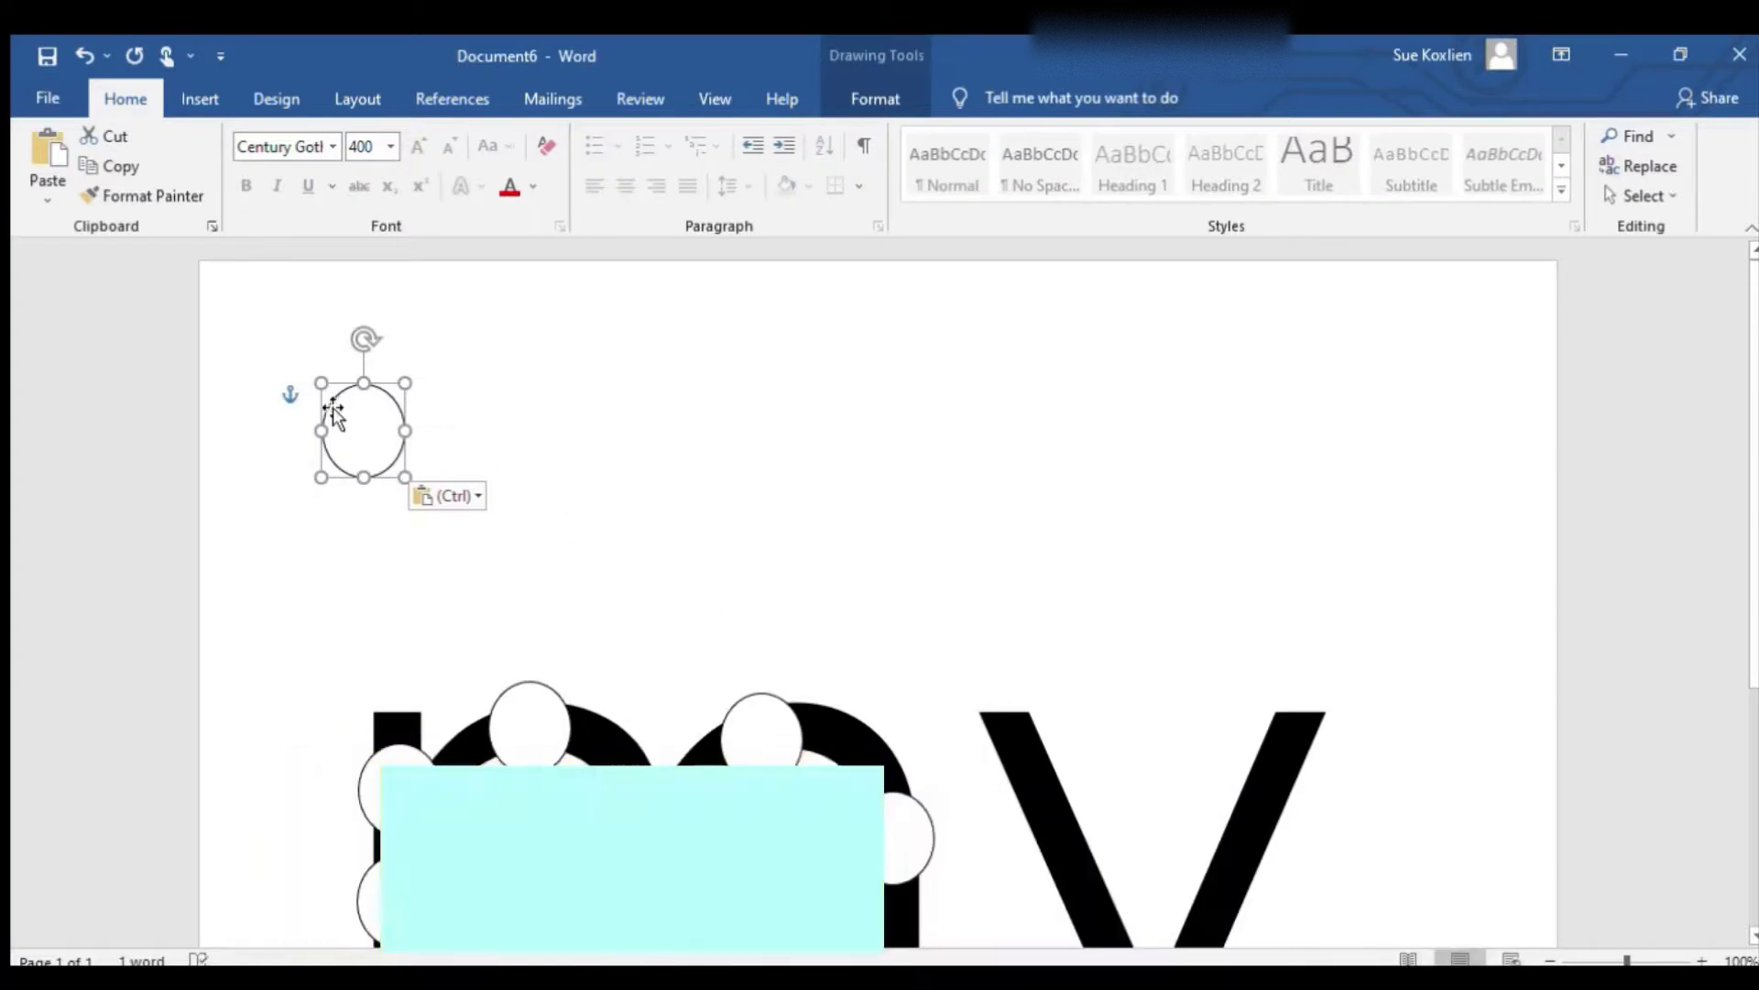
{"action": "left_click_drag", "start_coordinate": [331, 410], "coordinate": [910, 593]}
{"action": "scroll", "coordinate": [910, 593], "scroll_direction": "down", "scroll_amount": 5}
{"action": "left_click_drag", "start_coordinate": [944, 272], "coordinate": [883, 612]}
{"action": "left_click", "coordinate": [81, 55]}
Paste two more ovals and place them on the upper and lower parts of the y's left arm
{"action": "left_click", "coordinate": [1088, 700]}
{"action": "key", "text": "ctrl+v"}
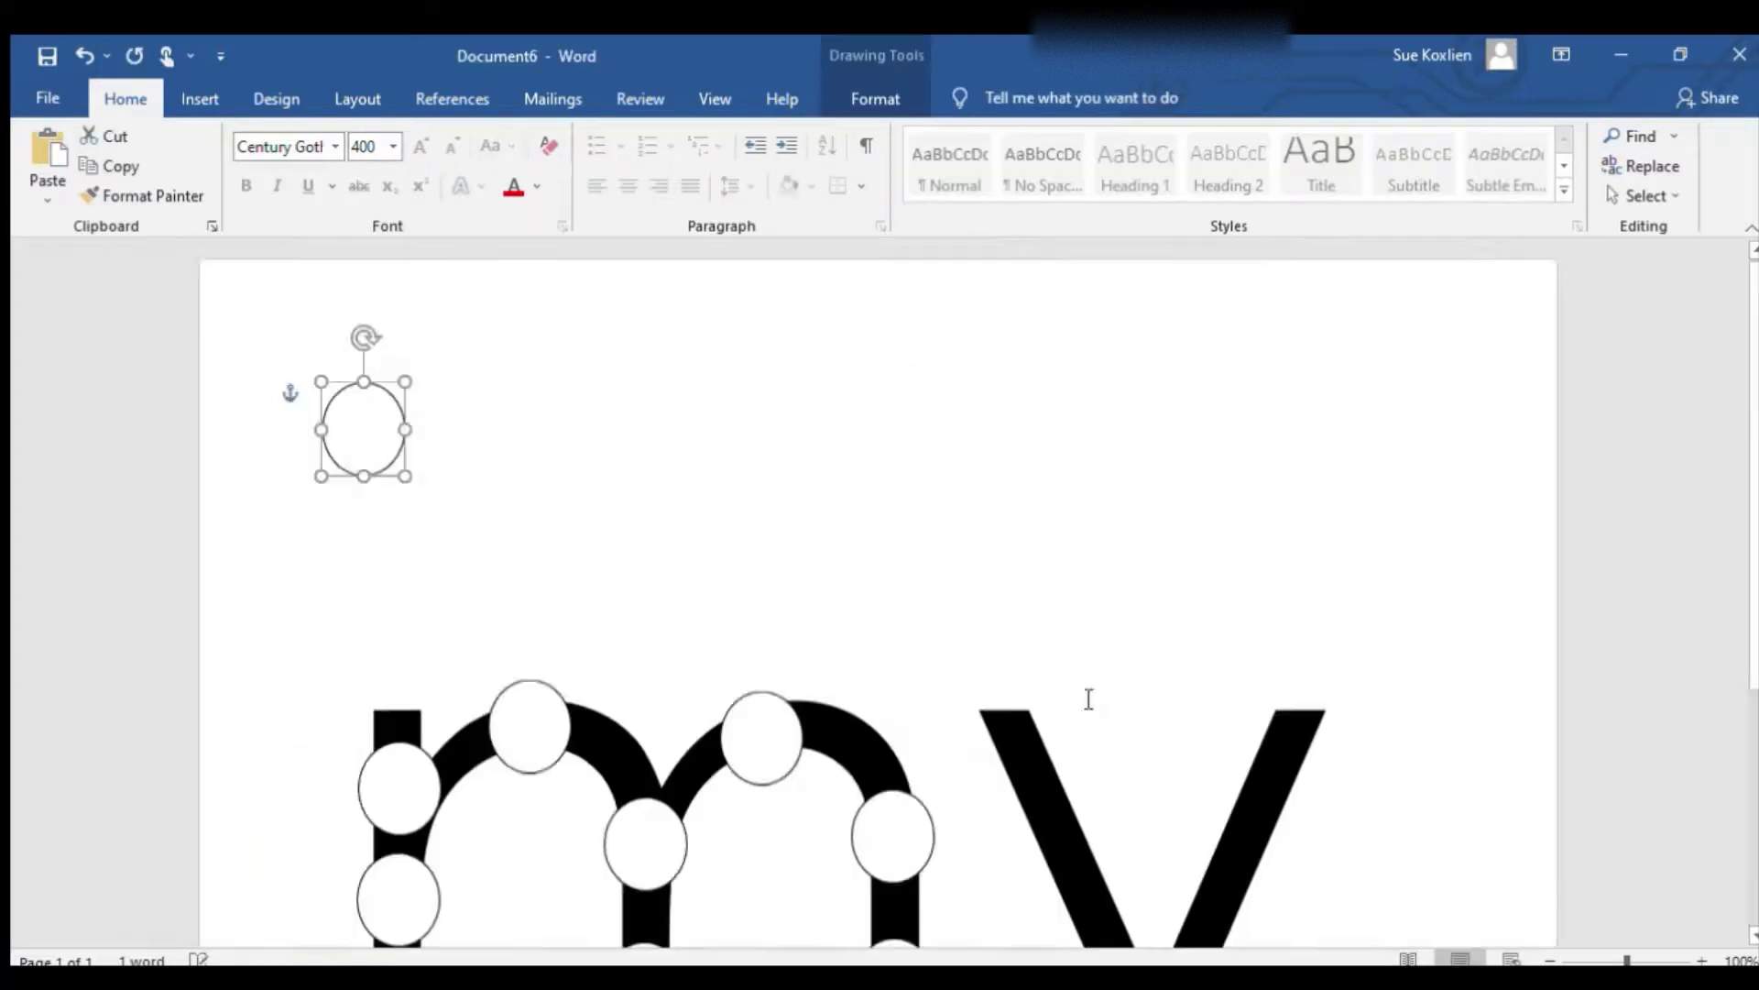
{"action": "left_click_drag", "start_coordinate": [364, 424], "coordinate": [1260, 736]}
{"action": "left_click", "coordinate": [1119, 393]}
{"action": "key", "text": "ctrl+v"}
{"action": "scroll", "coordinate": [1260, 736], "scroll_direction": "down", "scroll_amount": 5}
{"action": "left_click_drag", "start_coordinate": [1260, 425], "coordinate": [1102, 596]}
{"action": "left_click", "coordinate": [744, 357]}
Paste three more ovals and place two along the y's right arm and one where its arms meet
{"action": "scroll", "coordinate": [744, 357], "scroll_direction": "up", "scroll_amount": 5}
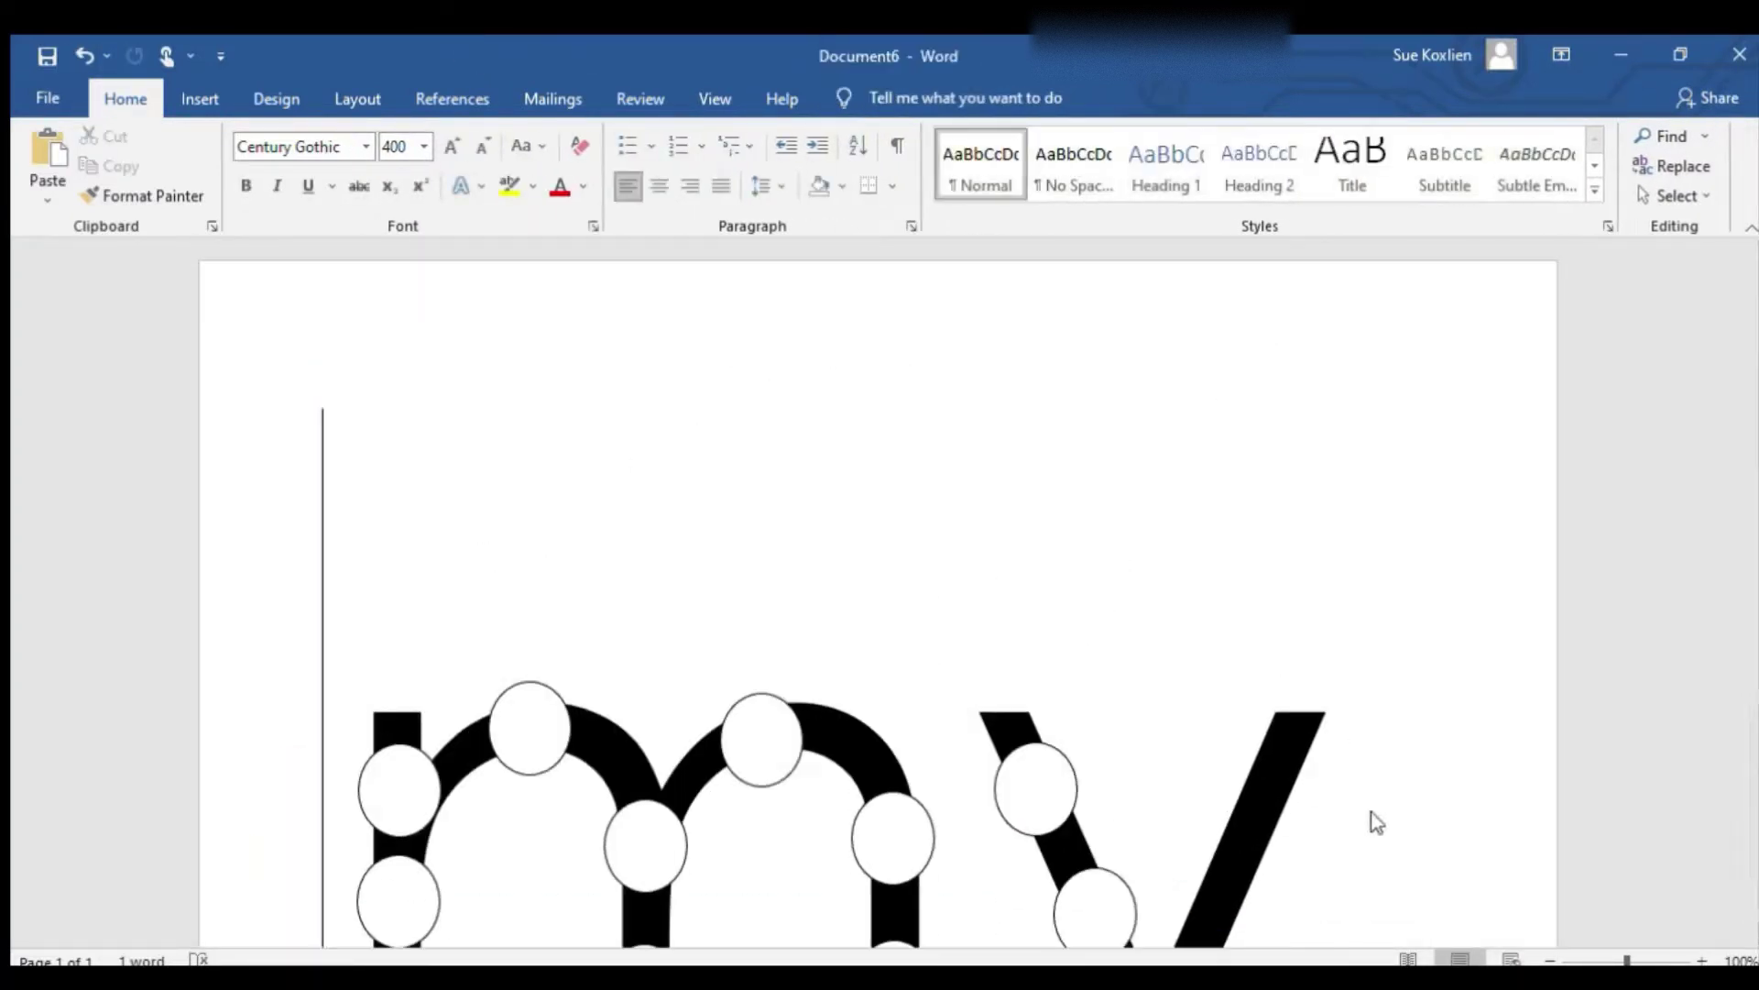
{"action": "key", "text": "ctrl+v"}
{"action": "left_click_drag", "start_coordinate": [369, 419], "coordinate": [1170, 888]}
{"action": "left_click", "coordinate": [1395, 825]}
{"action": "scroll", "coordinate": [1395, 824], "scroll_direction": "up", "scroll_amount": 5}
{"action": "key", "text": "ctrl+v"}
{"action": "left_click", "coordinate": [892, 498]}
{"action": "key", "text": "ctrl+v"}
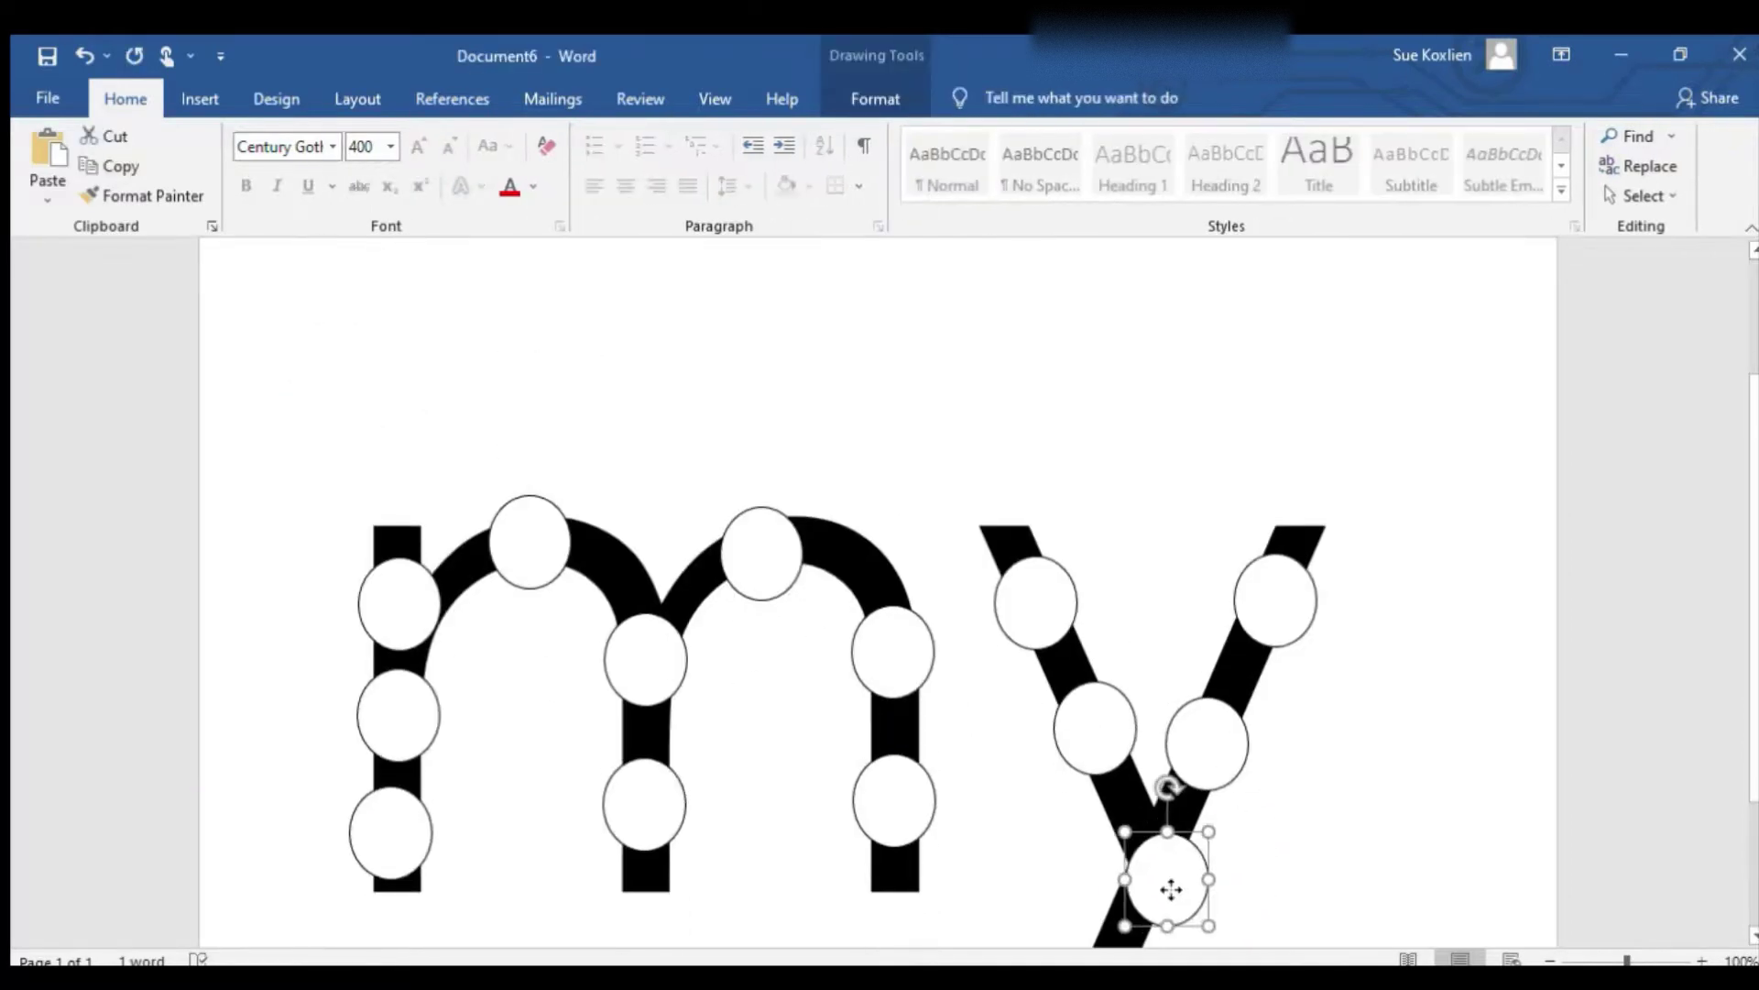
Paste a last oval and place it at the lower end of the y's tail
{"action": "scroll", "coordinate": [1170, 888], "scroll_direction": "up", "scroll_amount": 5}
{"action": "left_click", "coordinate": [455, 464]}
{"action": "key", "text": "ctrl+v"}
{"action": "left_click_drag", "start_coordinate": [689, 573], "coordinate": [1078, 843]}
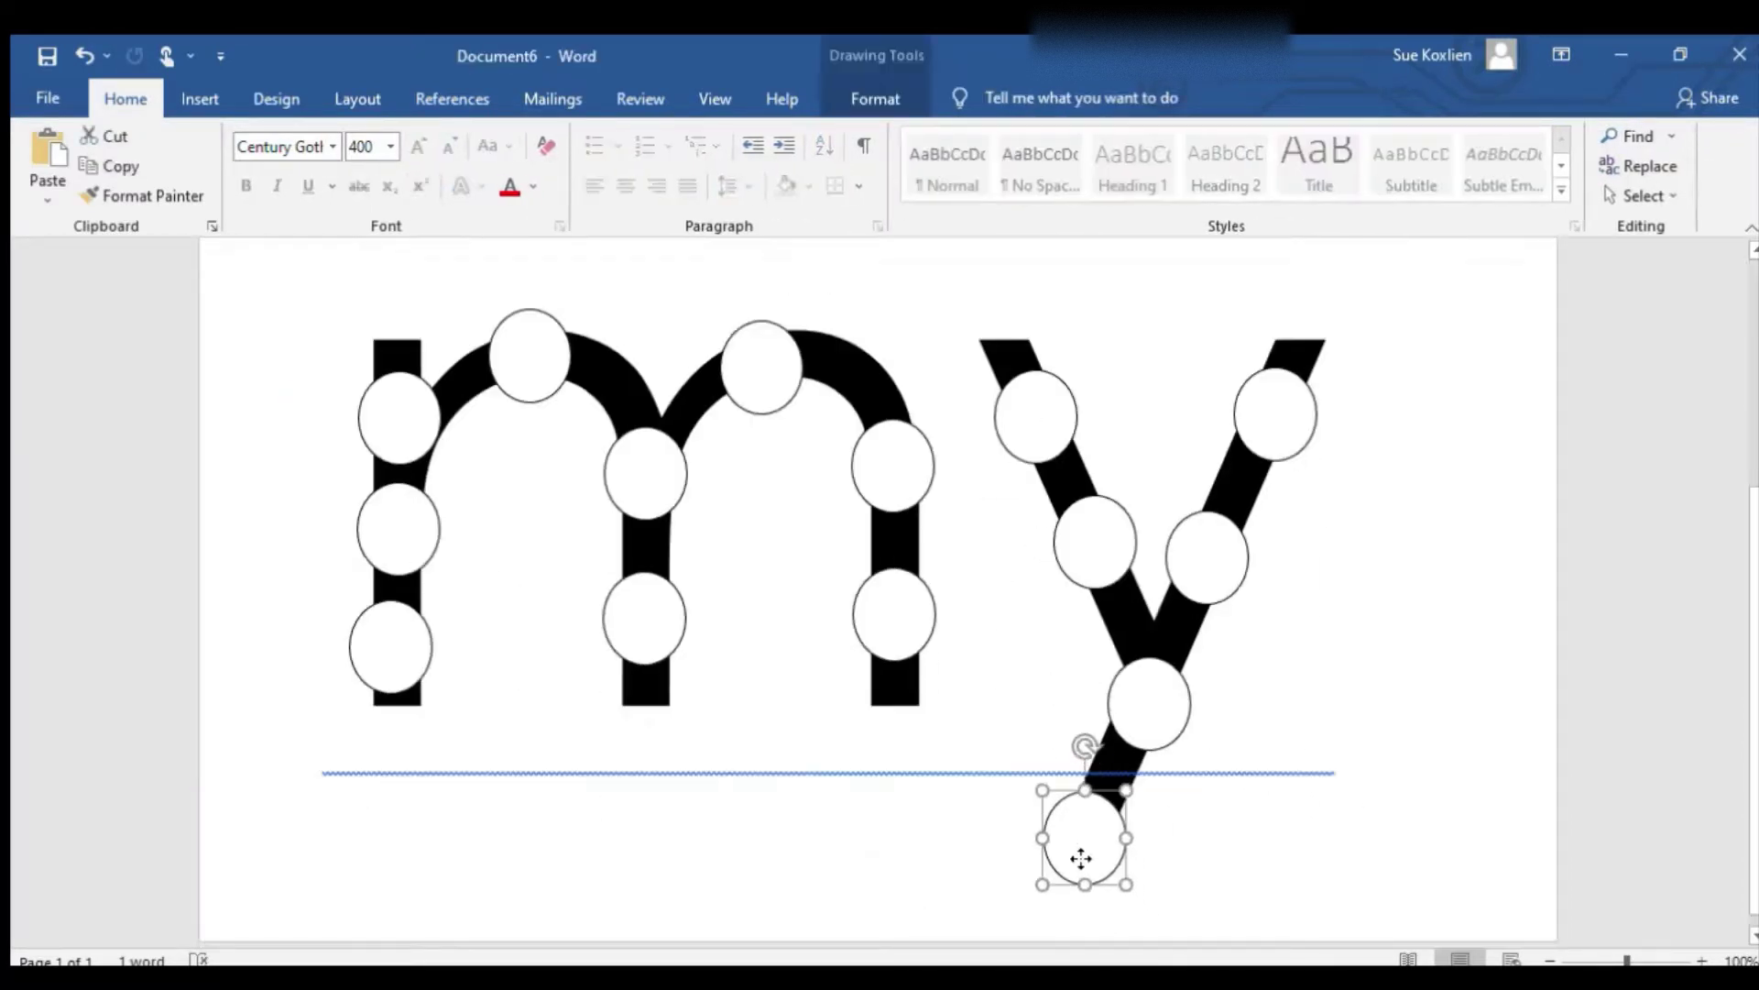
Deselect the oval and save the document as "sight word my"
{"action": "left_click", "coordinate": [629, 839]}
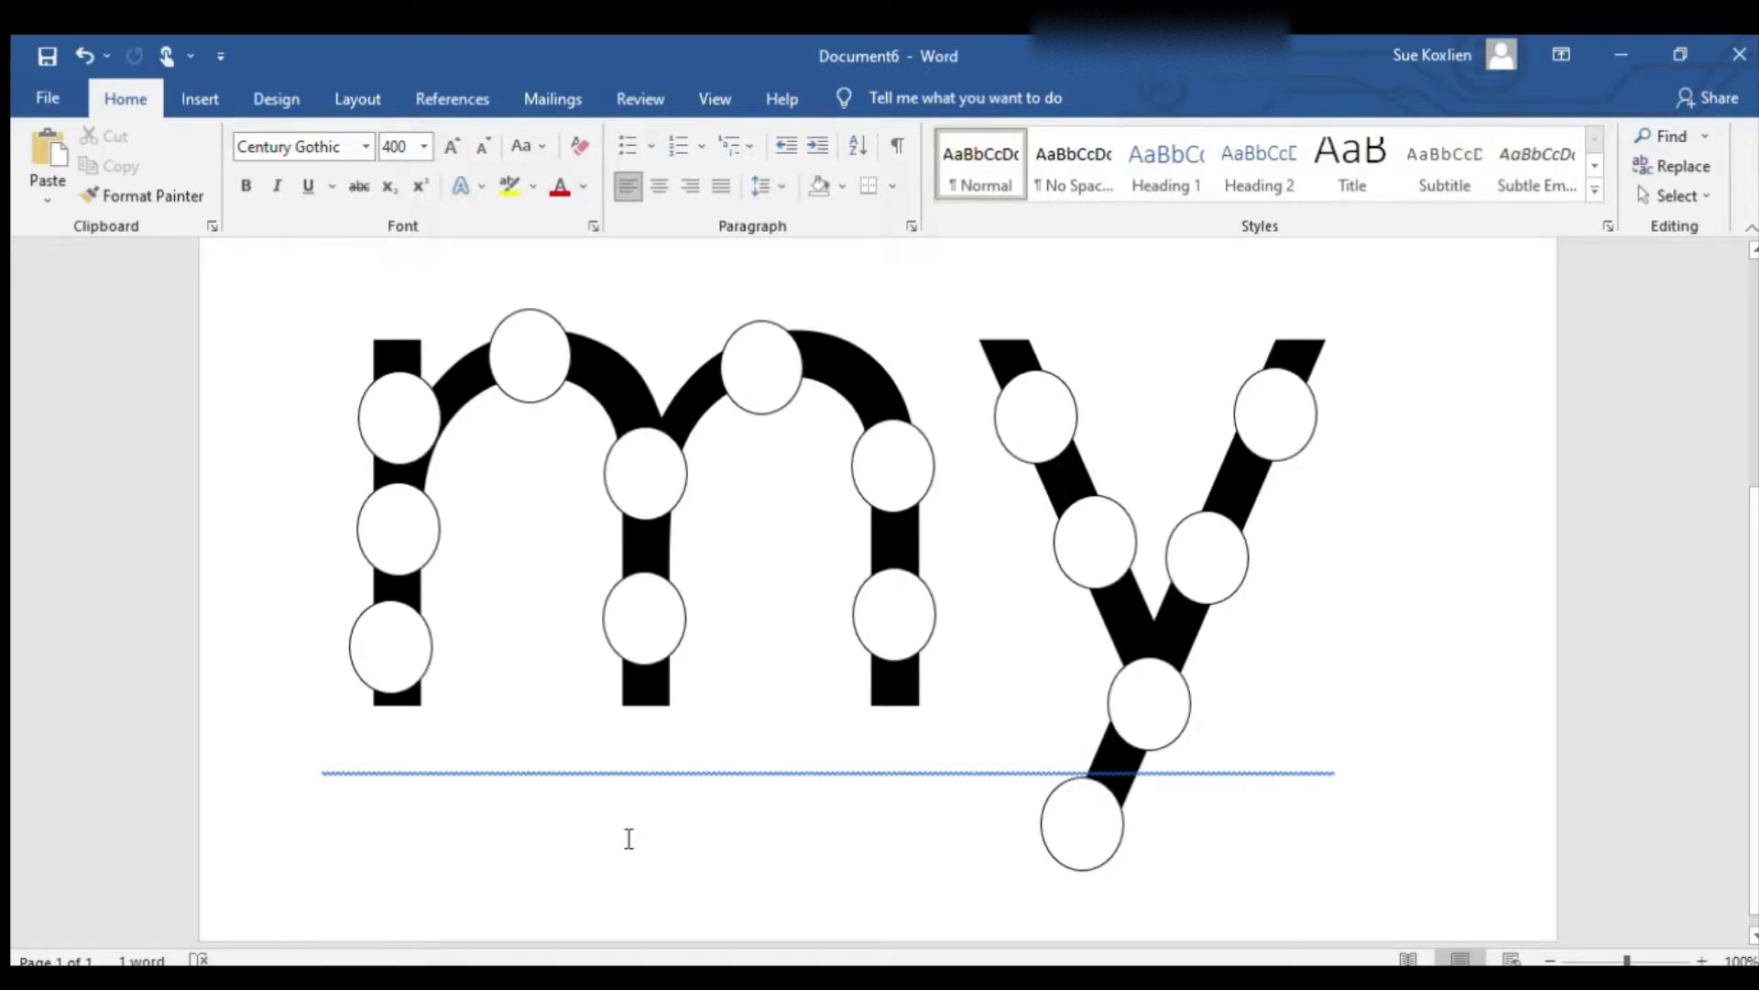
{"action": "scroll", "coordinate": [629, 838], "scroll_direction": "up", "scroll_amount": 5}
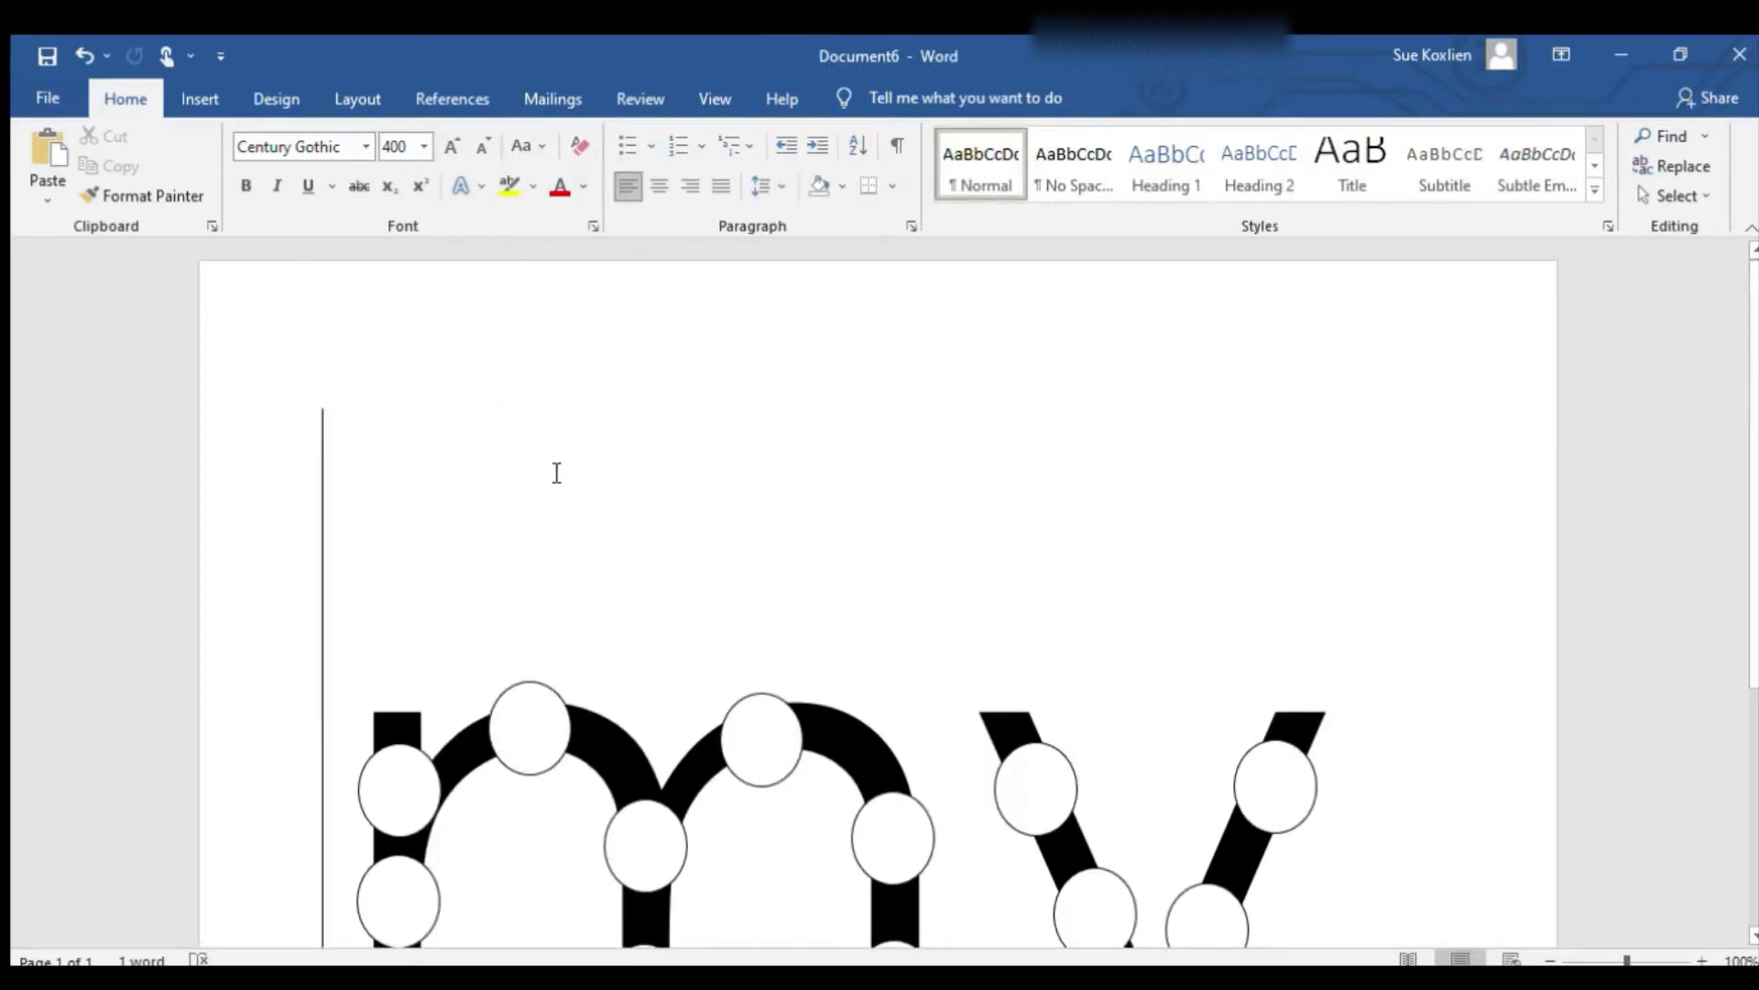
{"action": "left_click", "coordinate": [54, 56]}
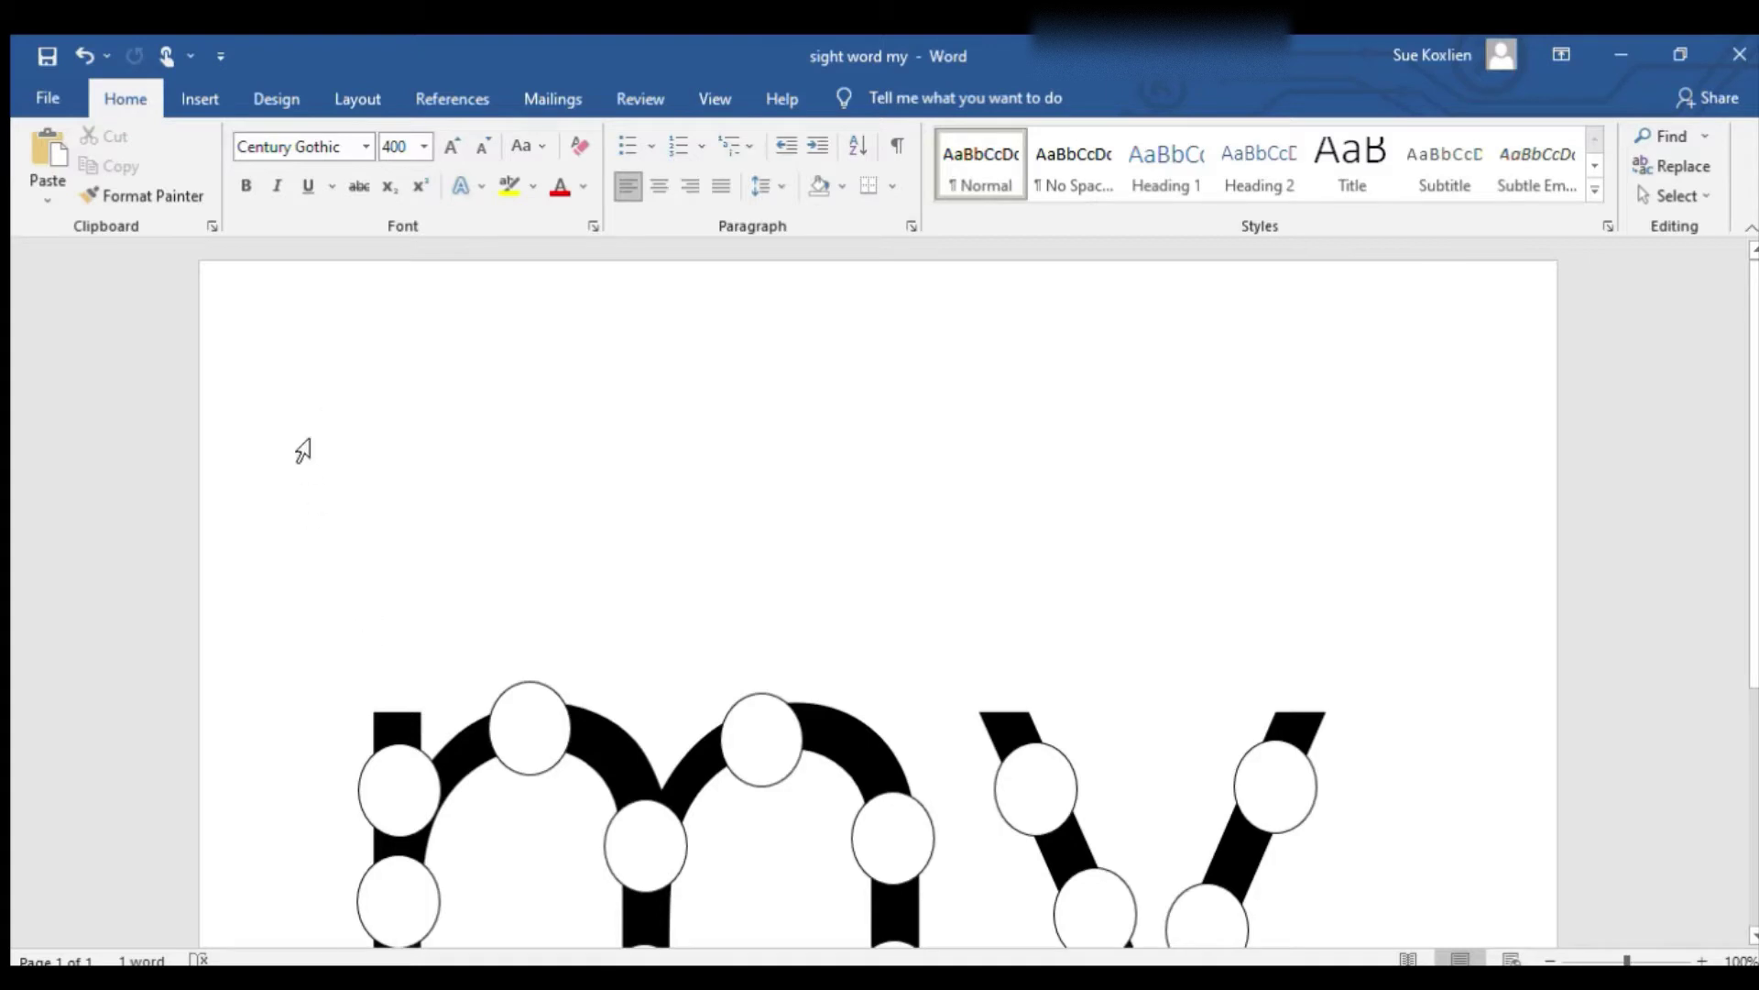
Print one copy of the whole document
{"action": "left_click", "coordinate": [53, 83]}
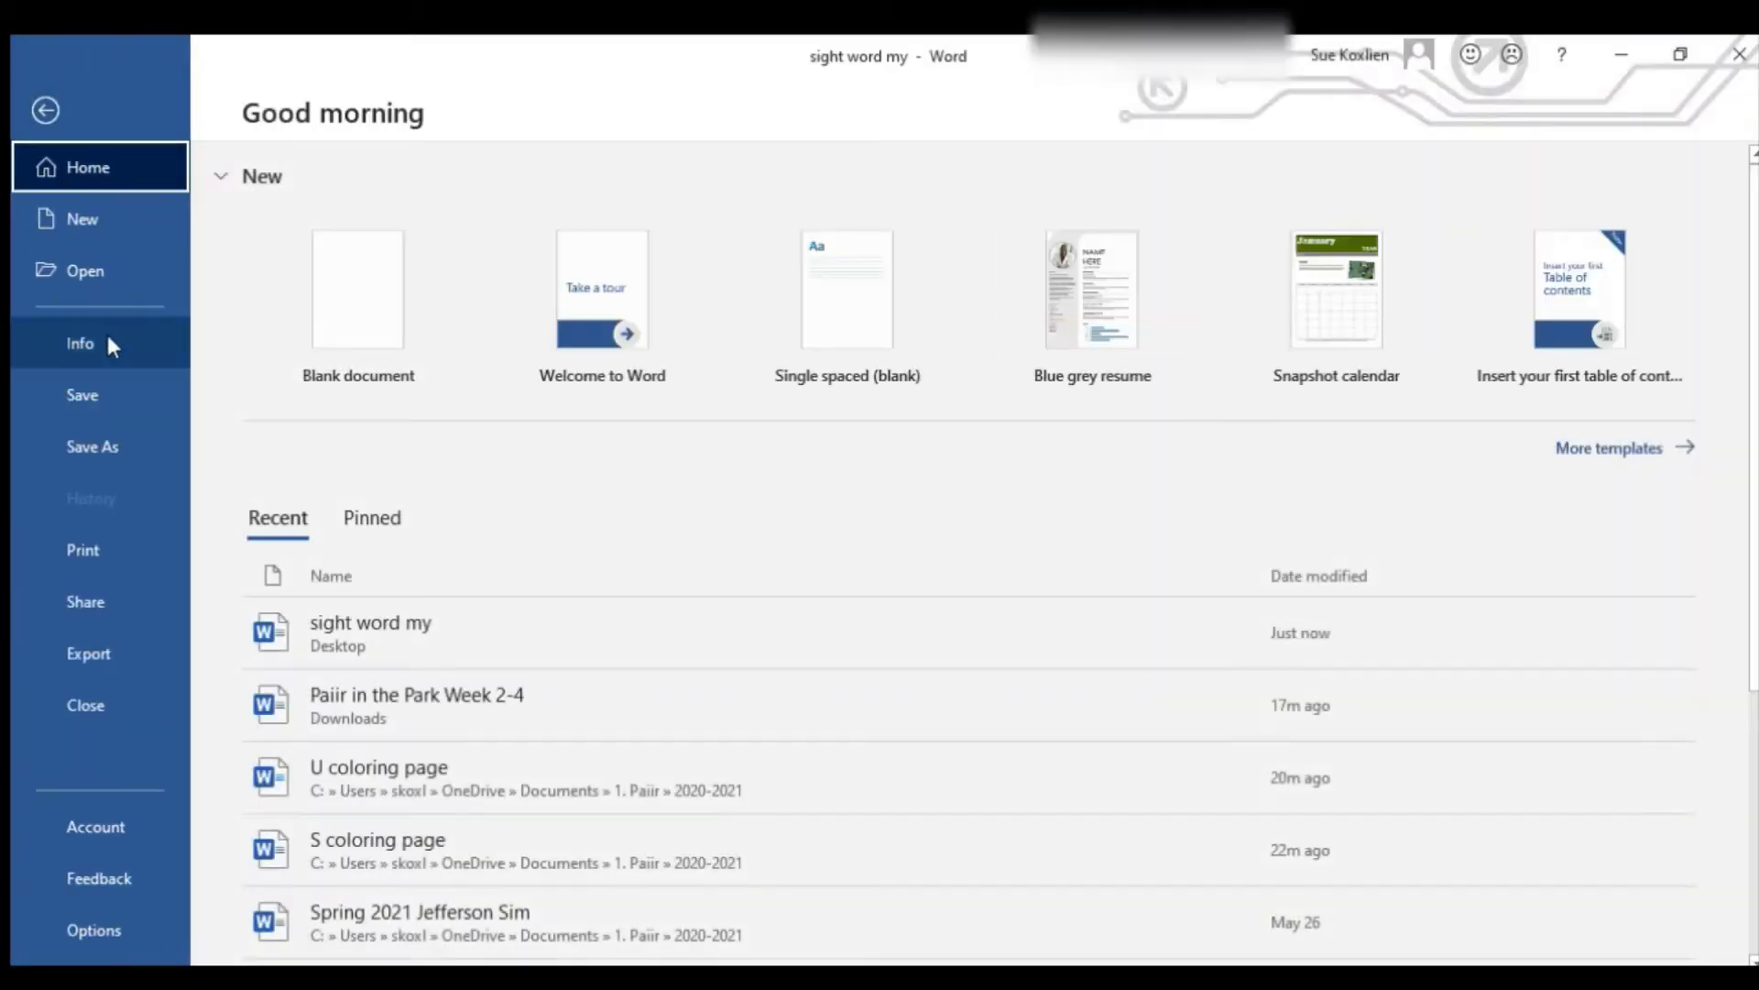
{"action": "left_click", "coordinate": [123, 546]}
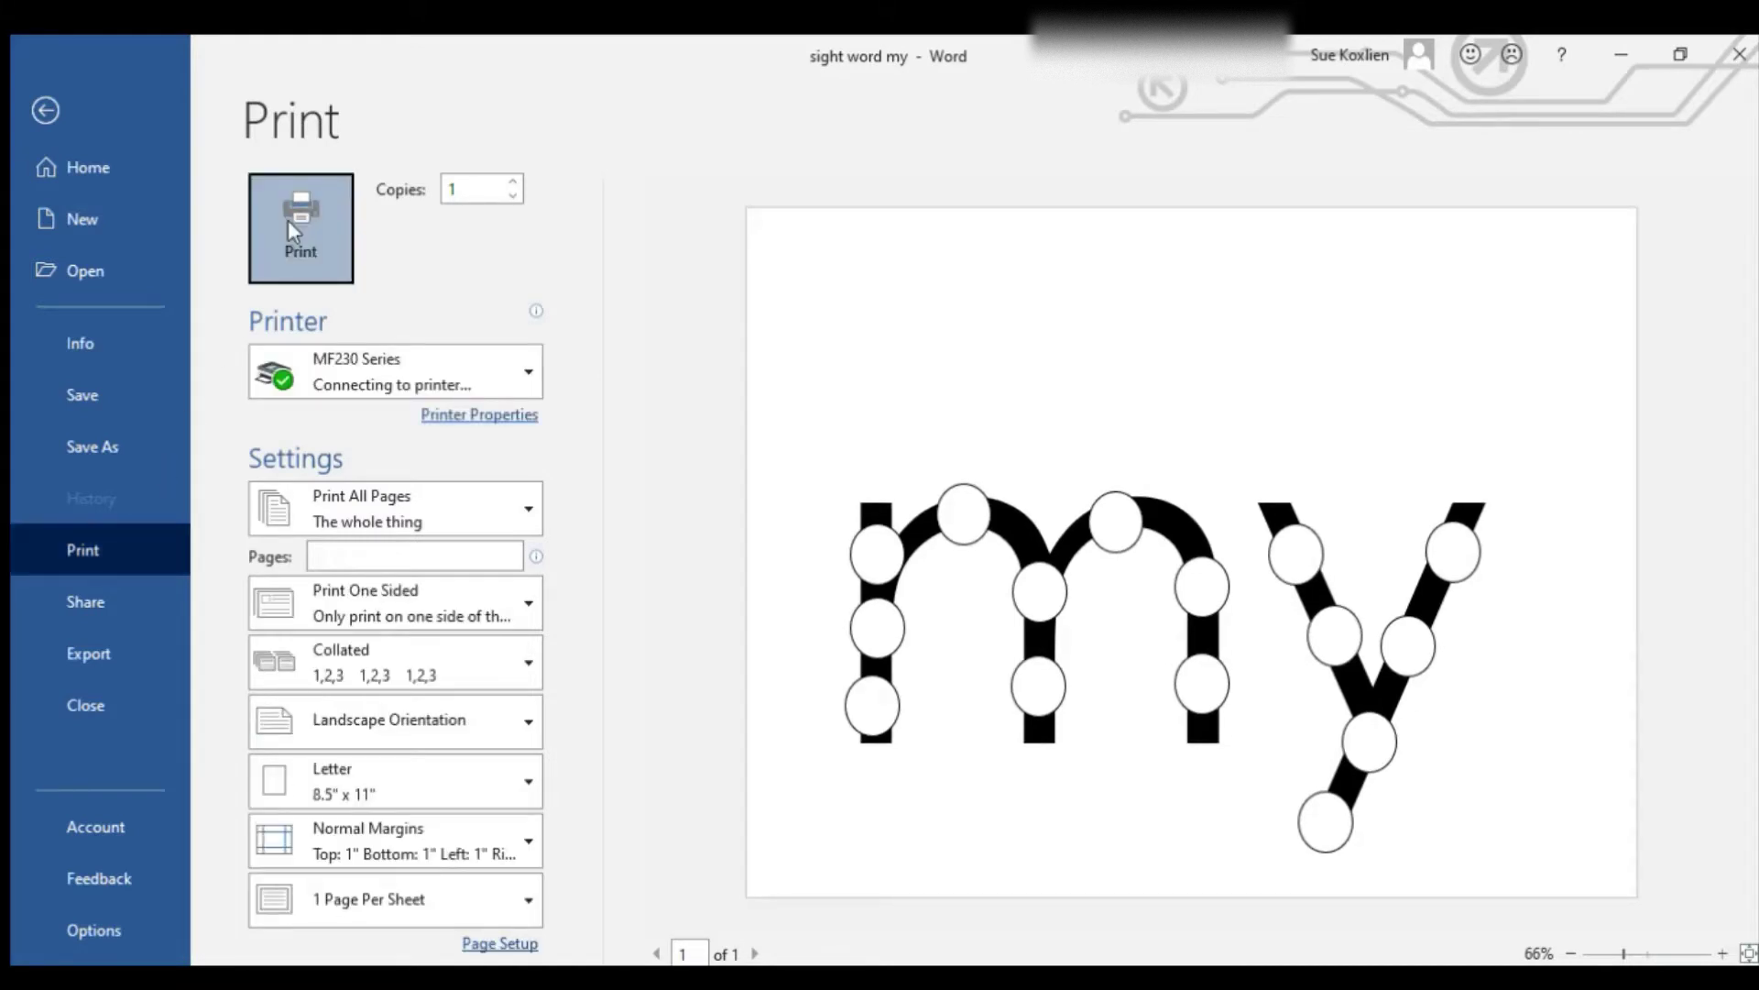
{"action": "left_click", "coordinate": [288, 220]}
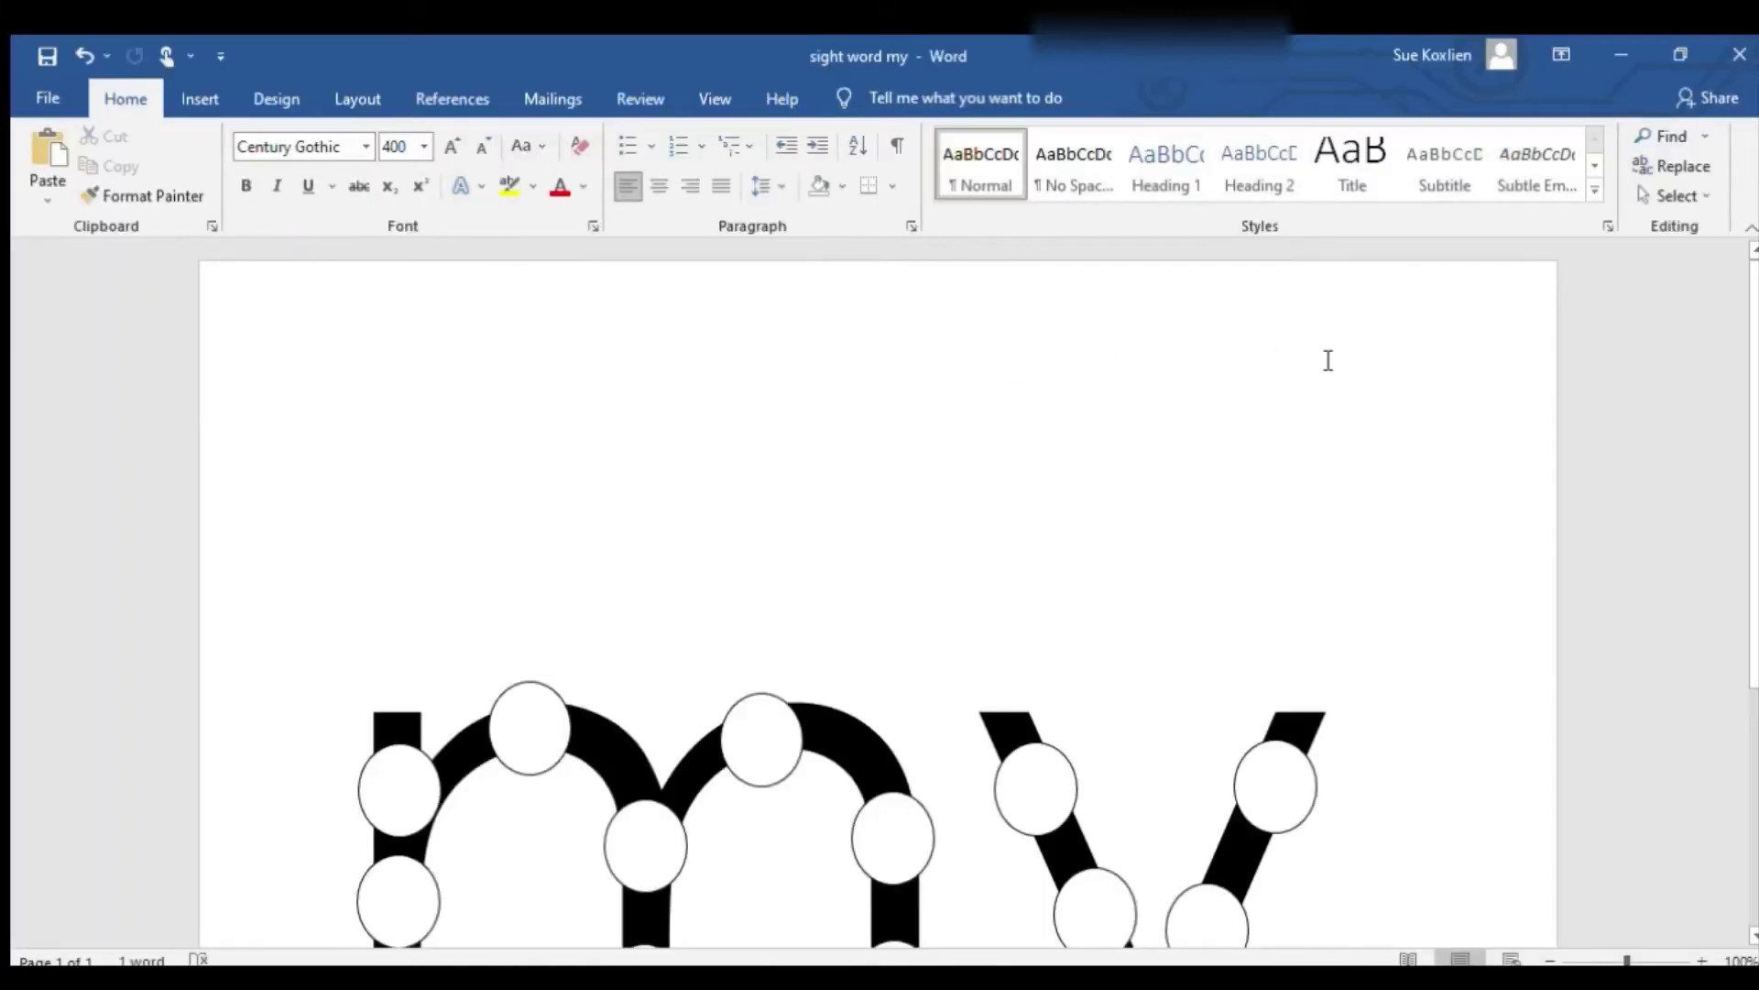